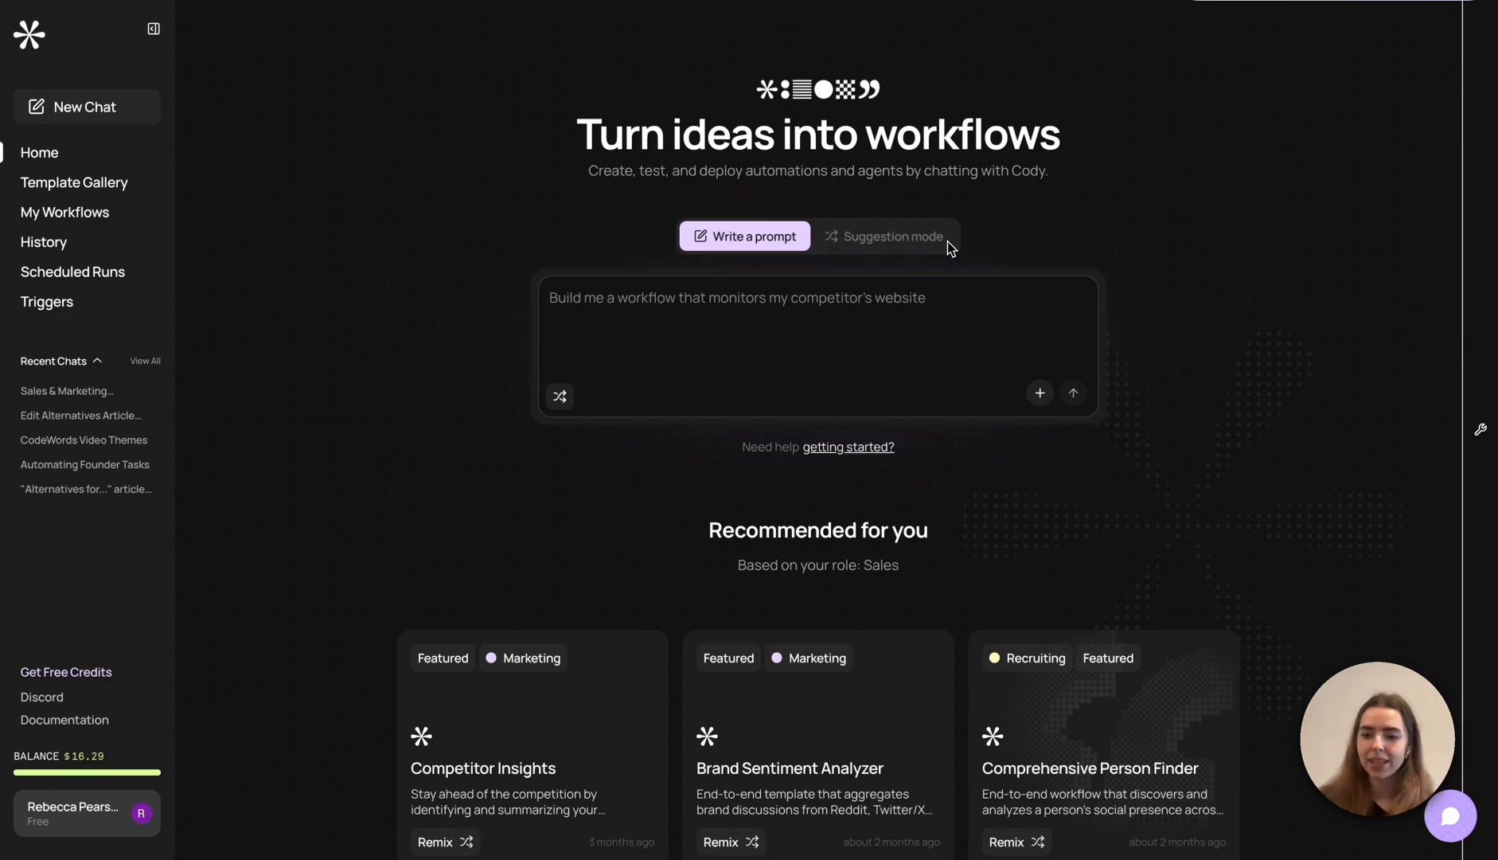
# Submit a prompt for a workflow that analyzes specified competitor websites and generates insights for our sales / marketing positioning.
pyautogui.click(734, 306)
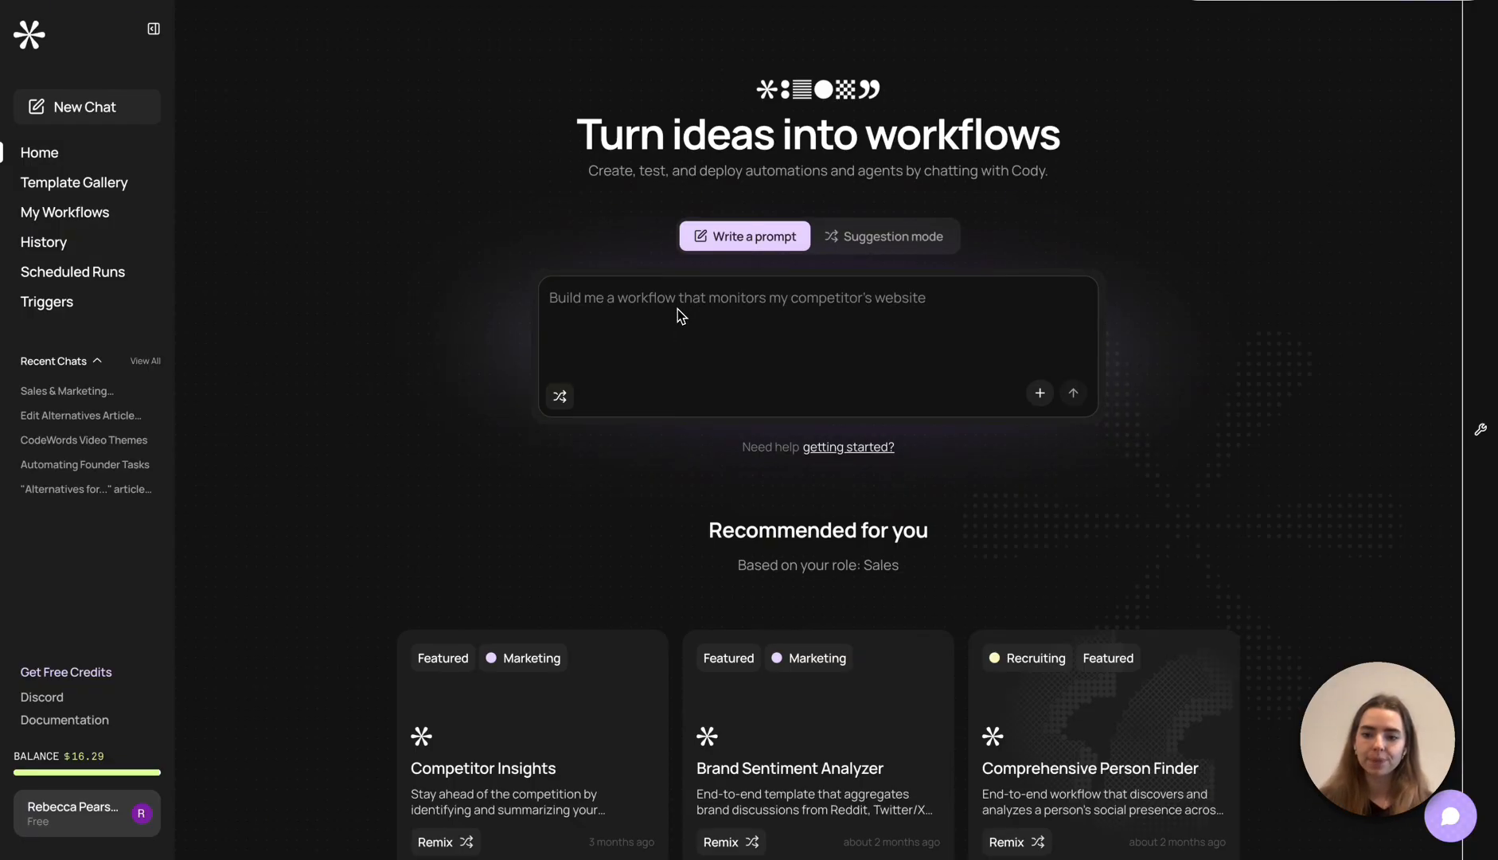
pyautogui.write("Create a workflow that analyzes my competitor's websites (I'll specify these), and generates insights that we can use for our sales / marketing positioning")
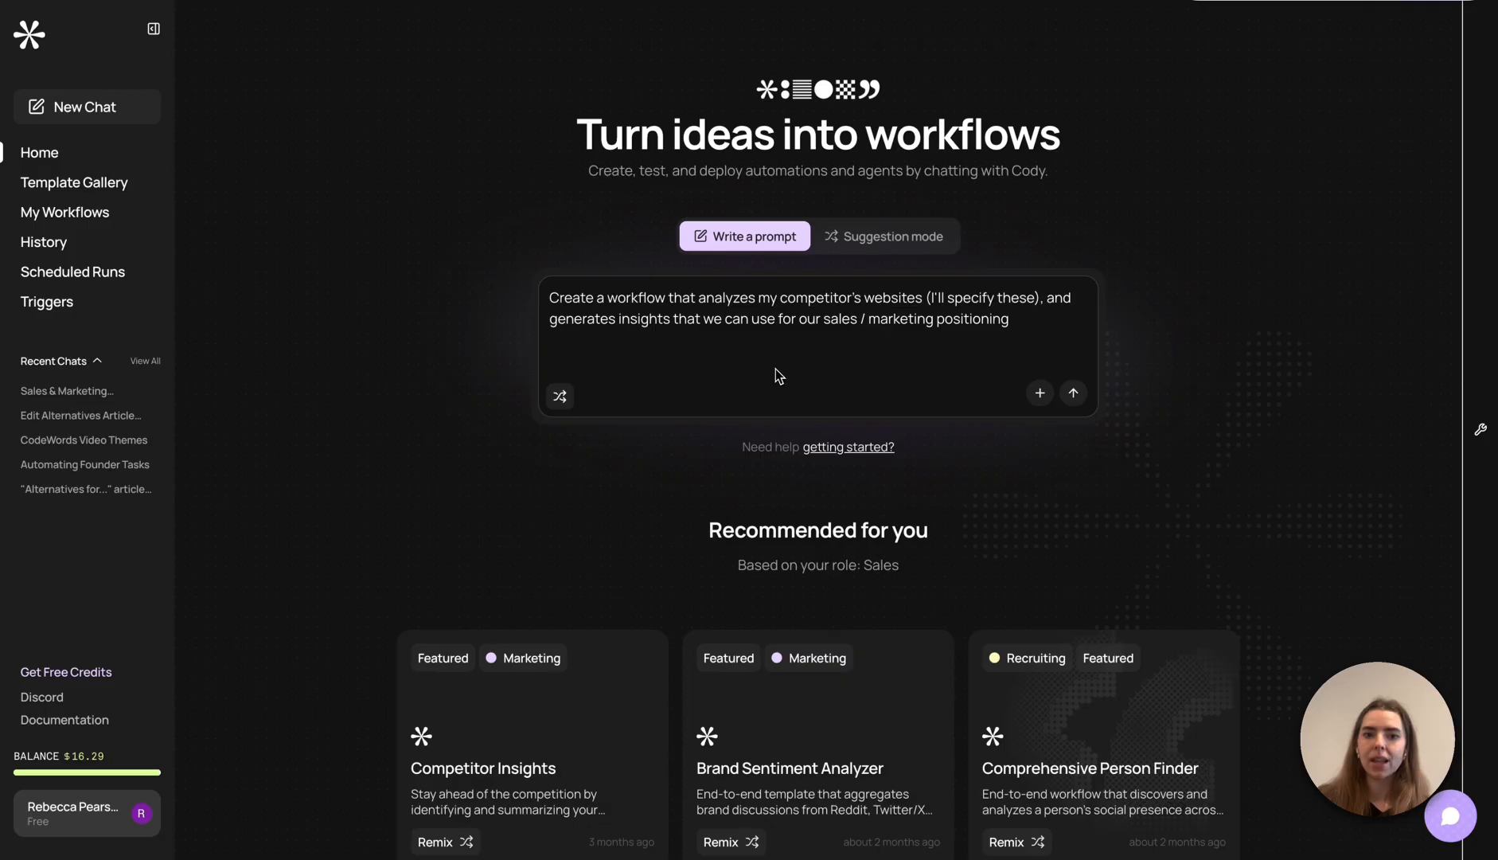
pyautogui.click(1075, 393)
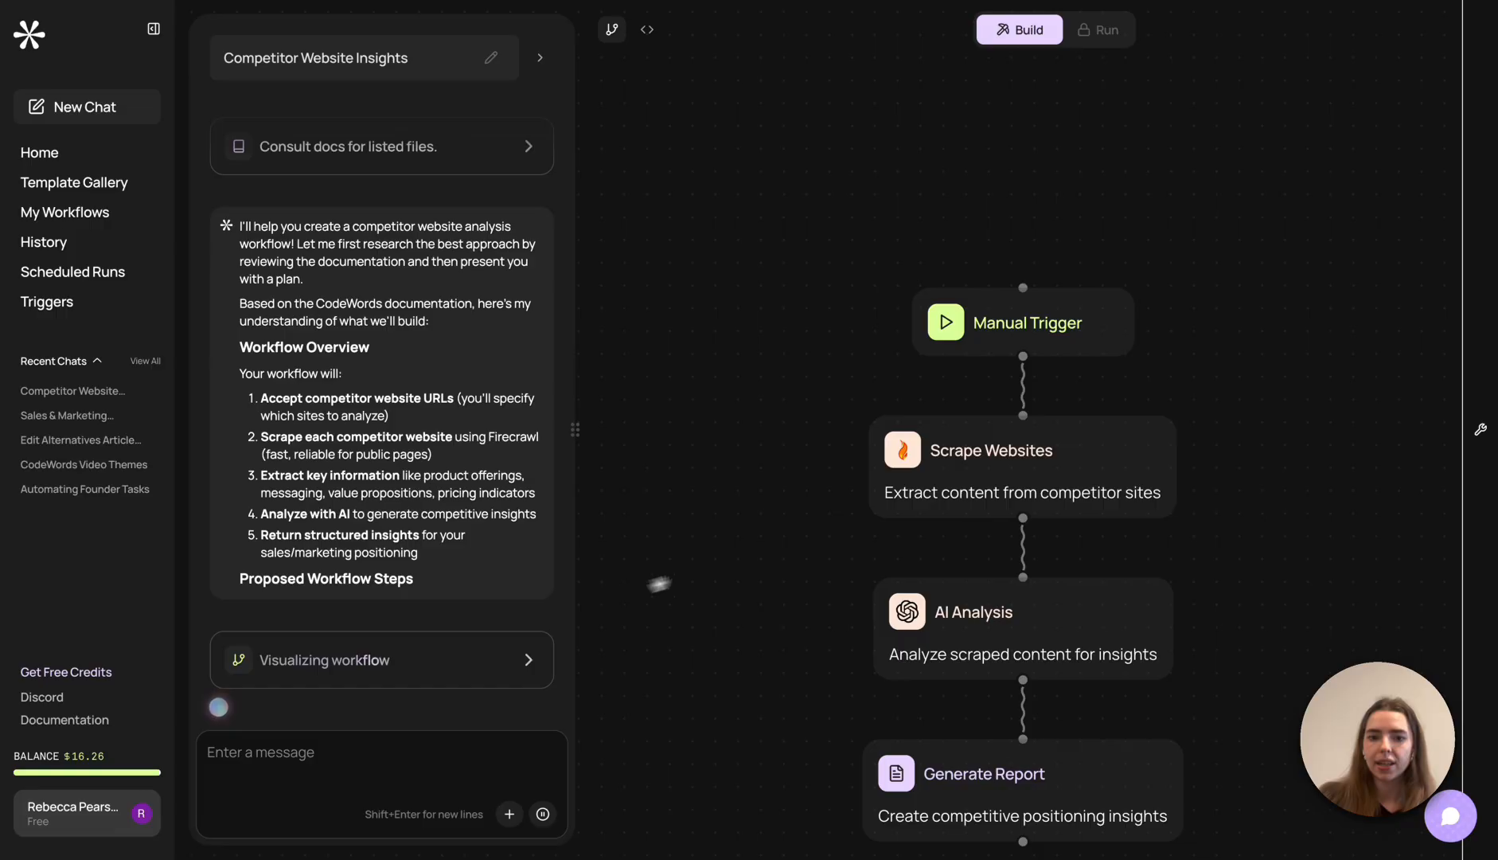
# Approve building the proposed competitor analysis workflow and choose the "Test as we go" build style.
pyautogui.moveTo(786, 585); pyautogui.dragTo(745, 446)
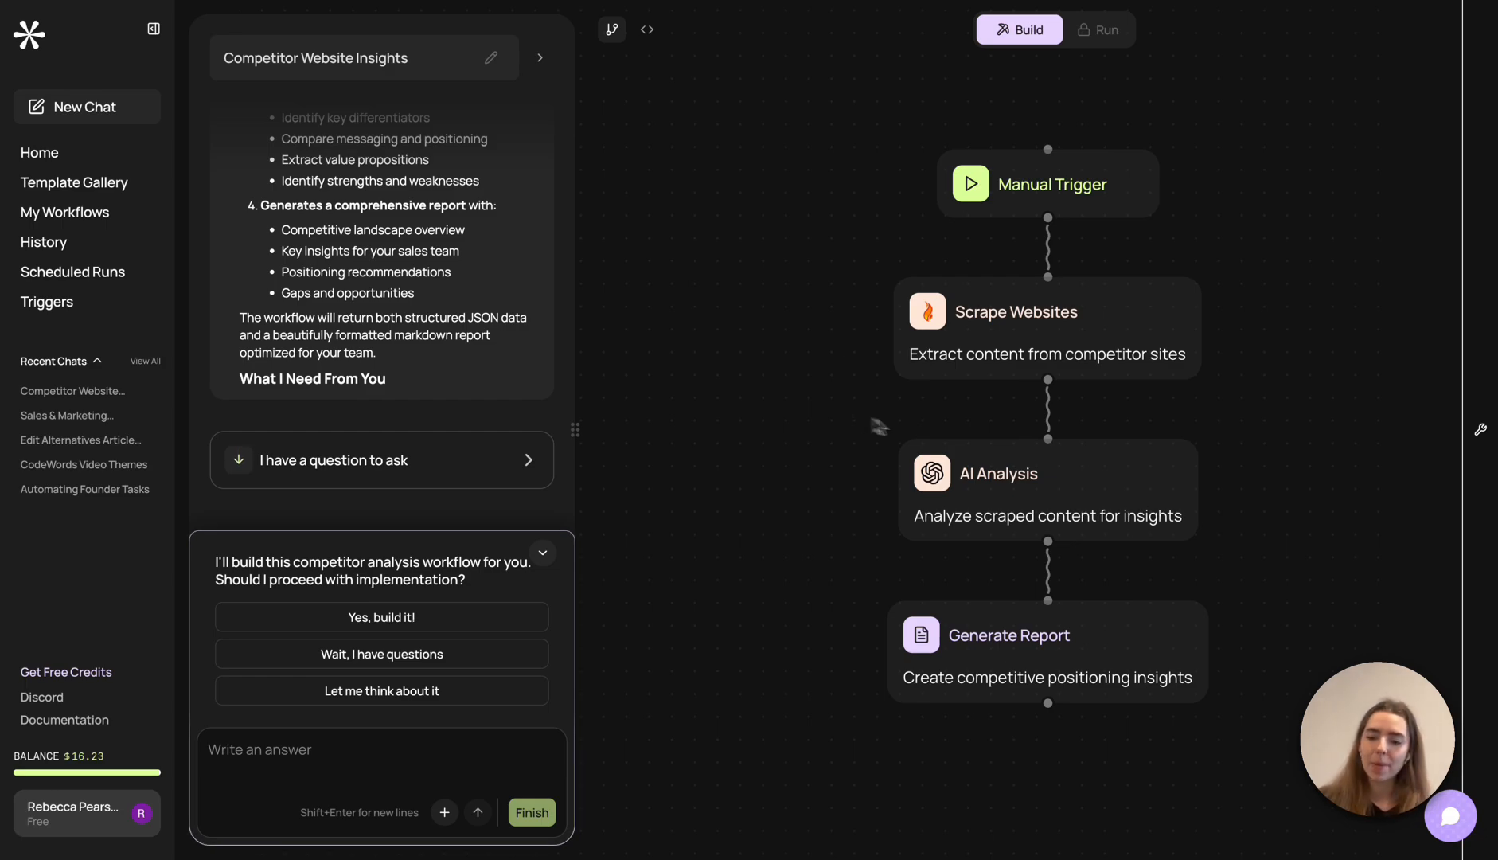
pyautogui.click(503, 615)
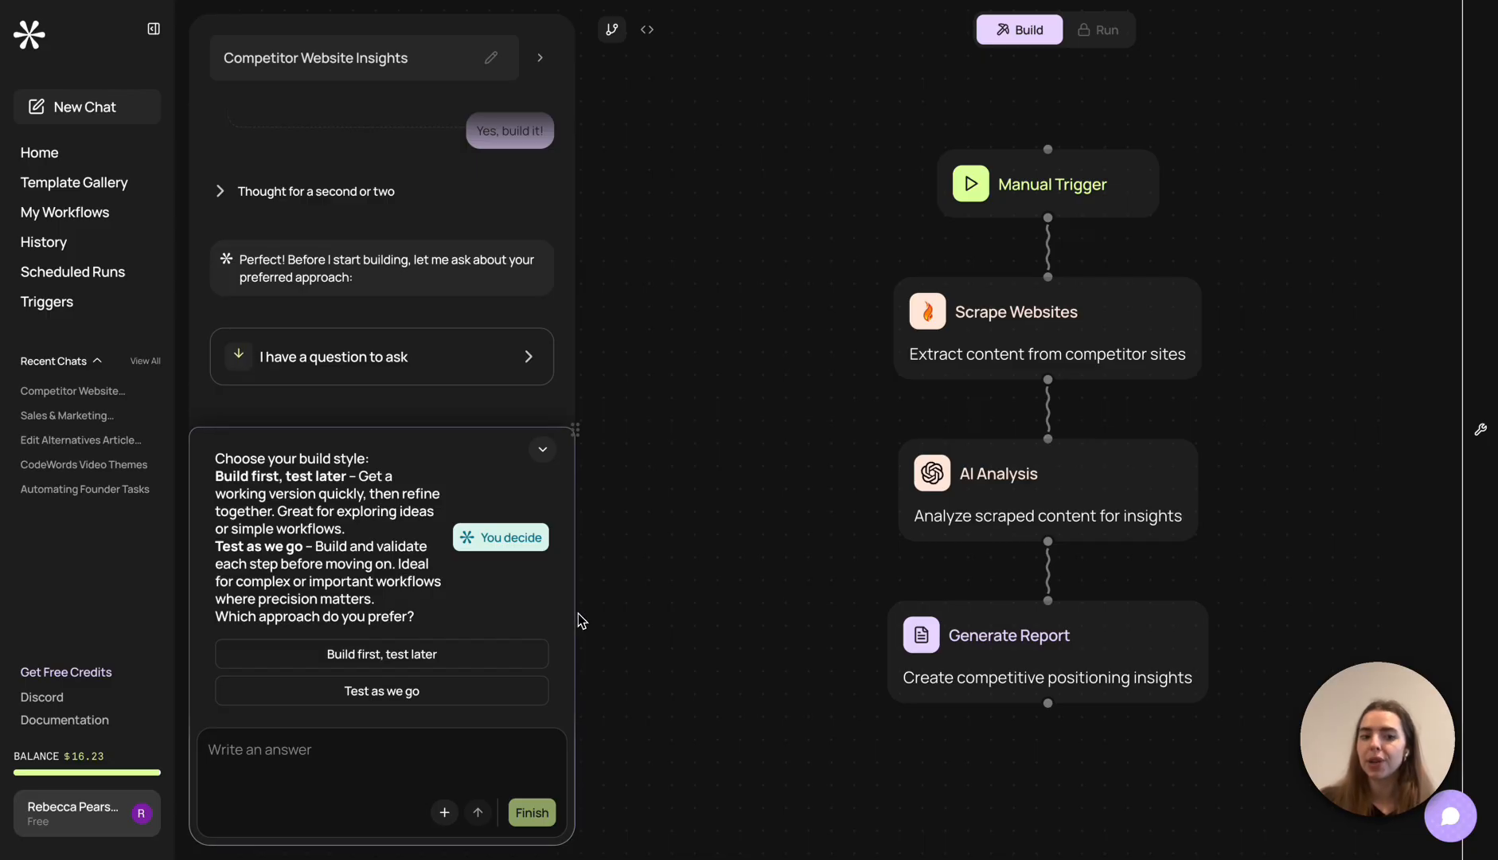
pyautogui.click(480, 697)
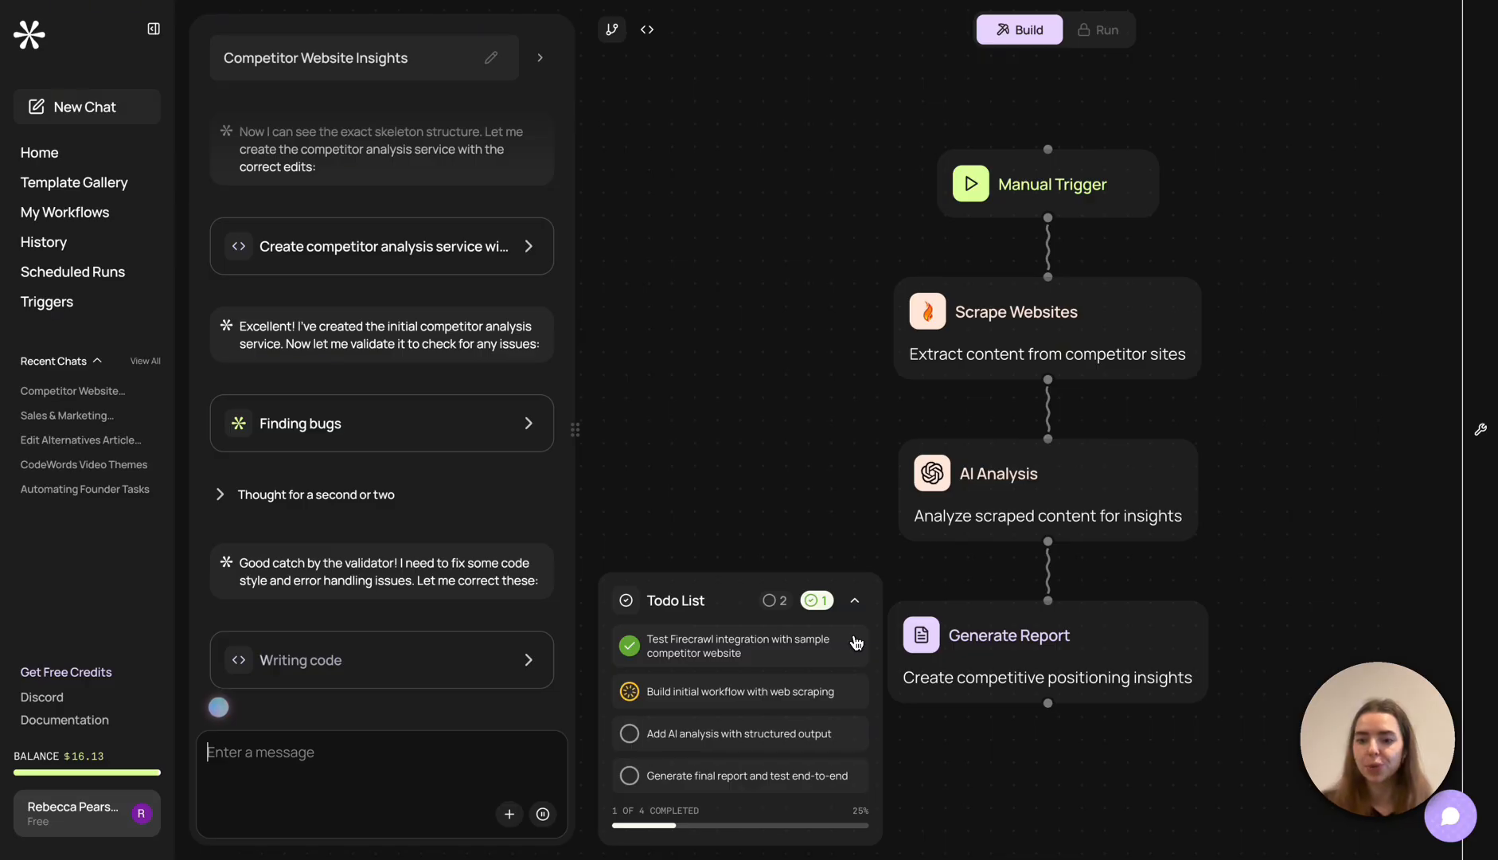
# Examine the generated Python code of the competitor analysis service, then return to the workflow graph.
pyautogui.click(647, 30)
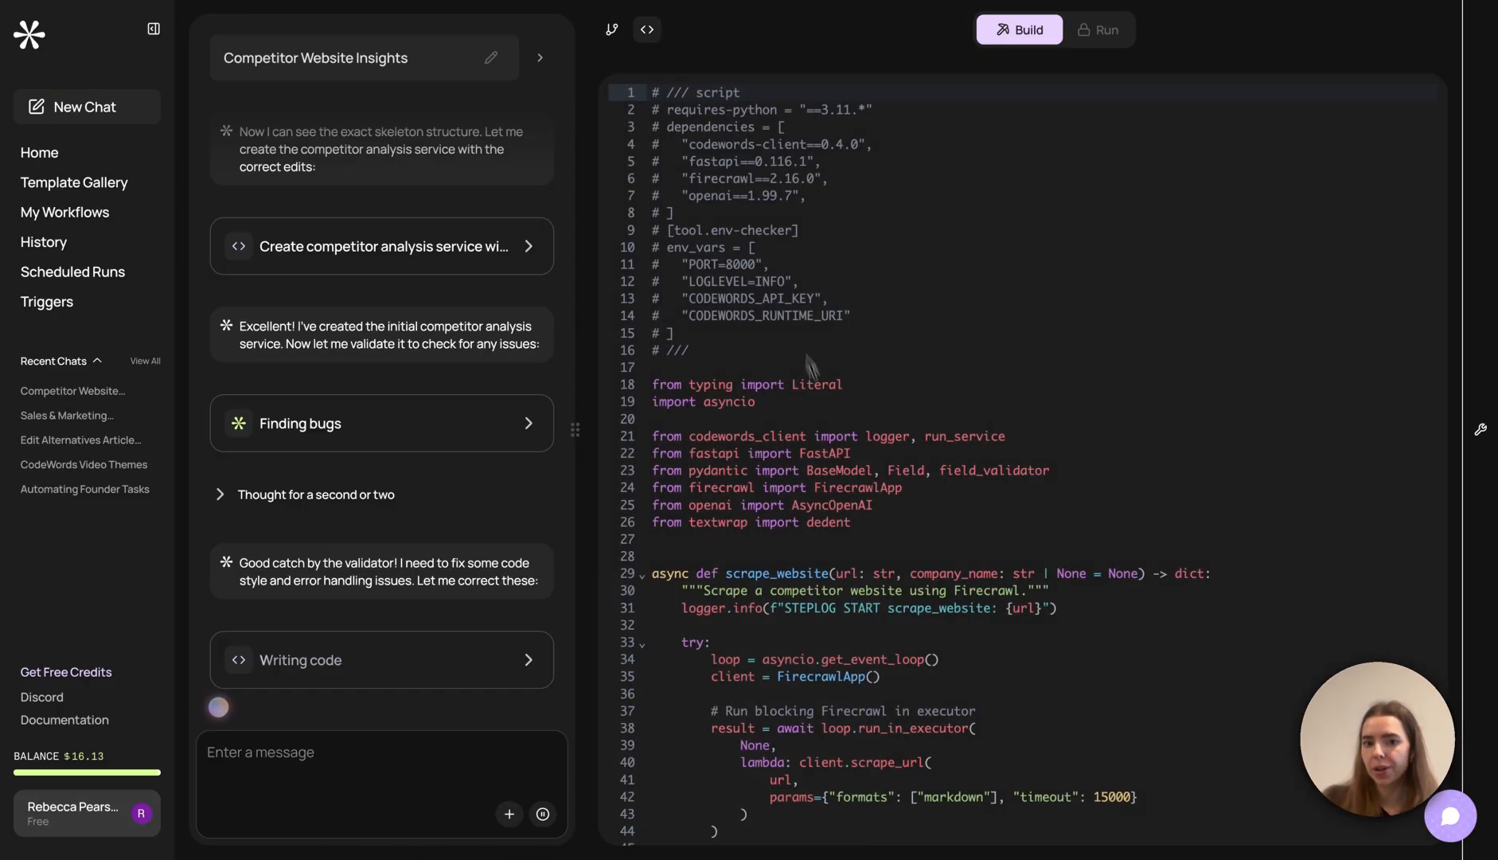
pyautogui.scroll(-15, 834, 432)
pyautogui.scroll(-20, 834, 432)
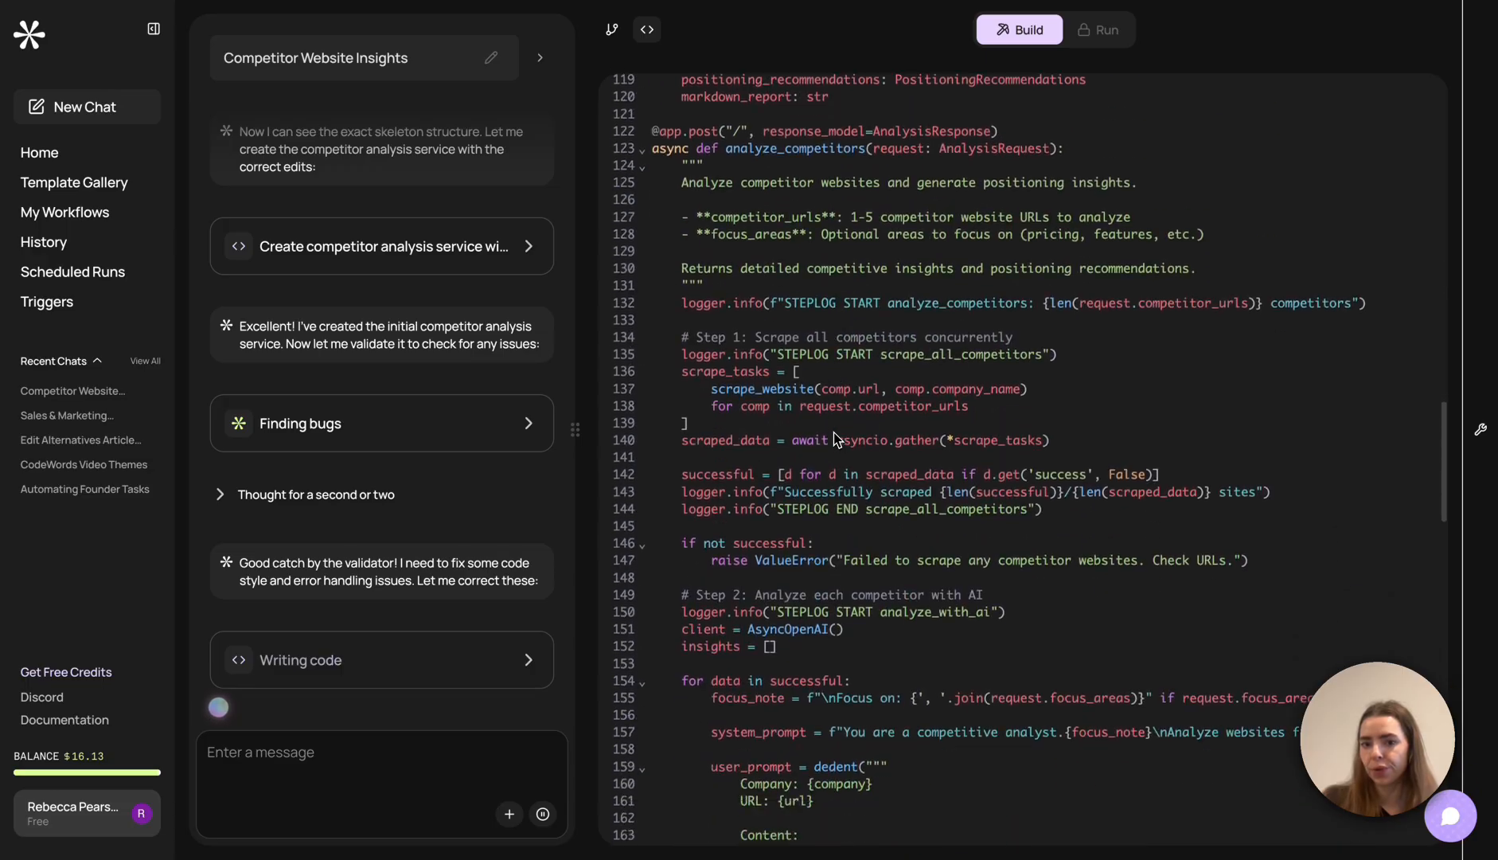
pyautogui.click(611, 30)
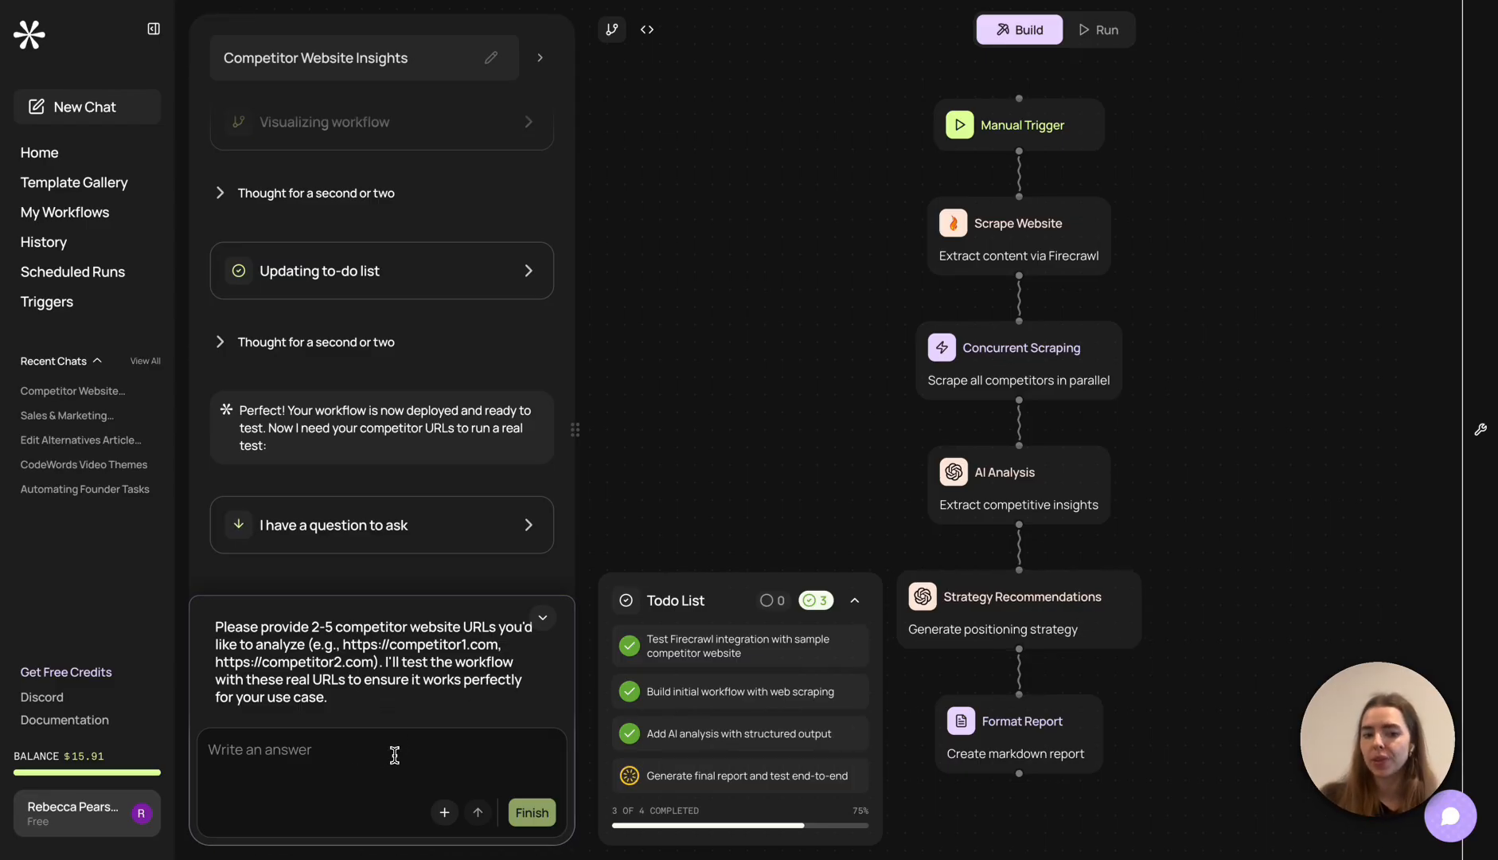
# Provide notion.com and clickup.com as the competitor websites for the test run.
pyautogui.write('notion.com clickup.com')
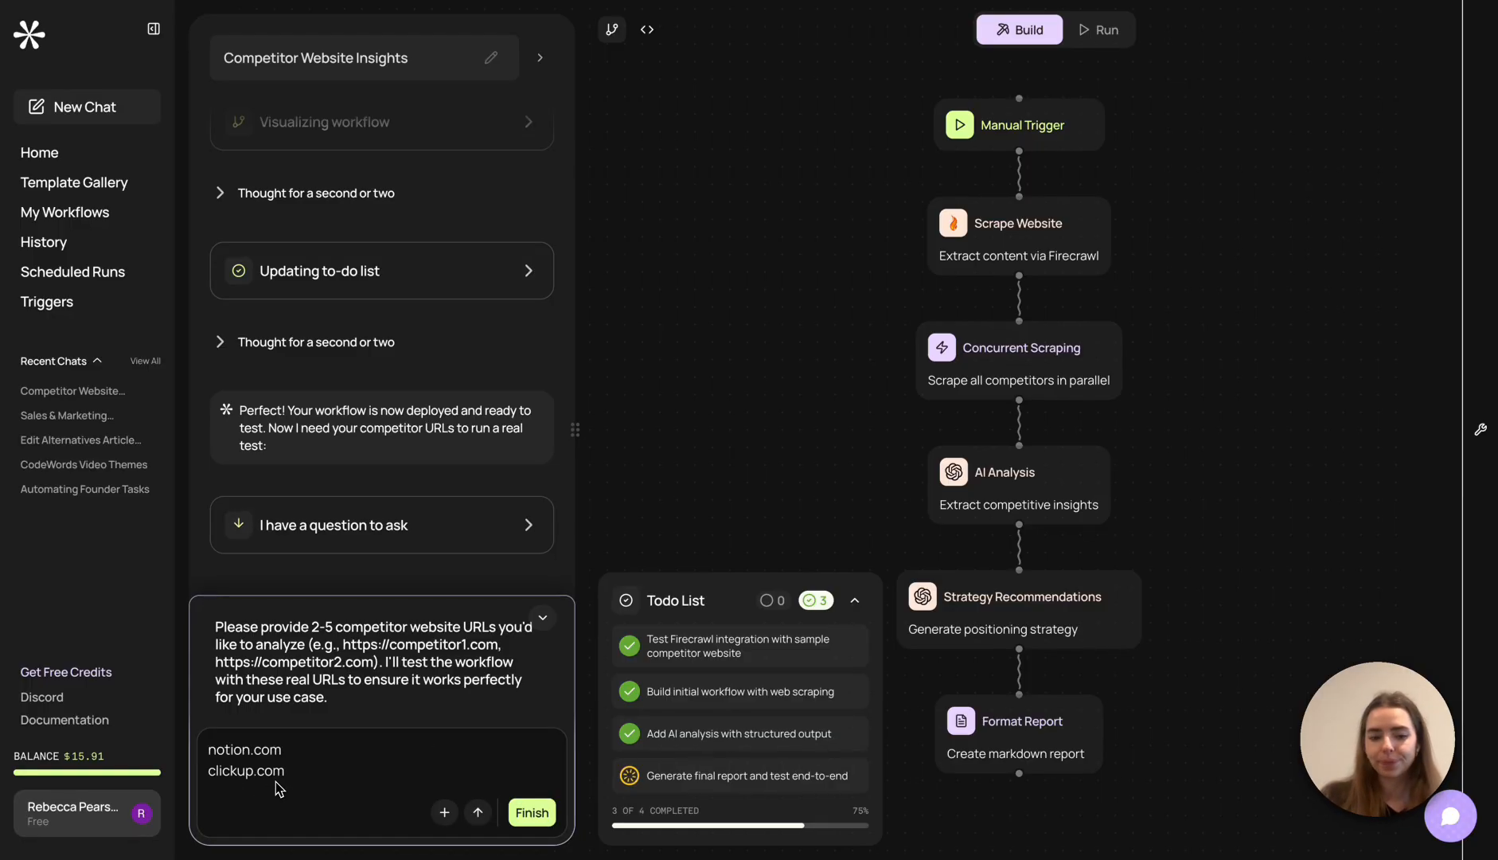
pyautogui.click(532, 812)
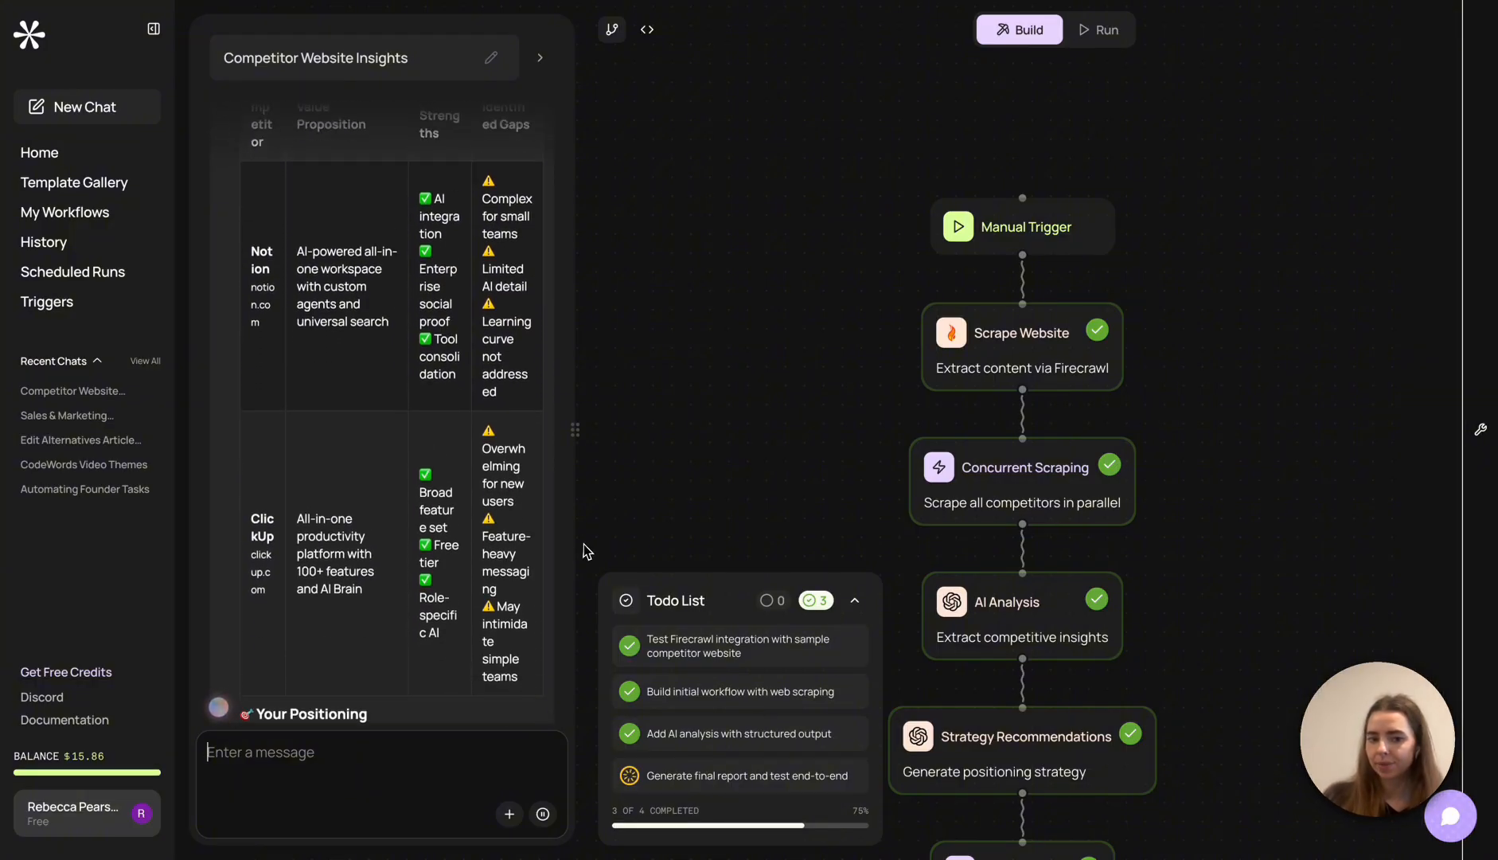
# Review the competitor comparison and positioning recommendations, and rate the result "Yes, perfect insights!".
pyautogui.scroll(9, 491, 424)
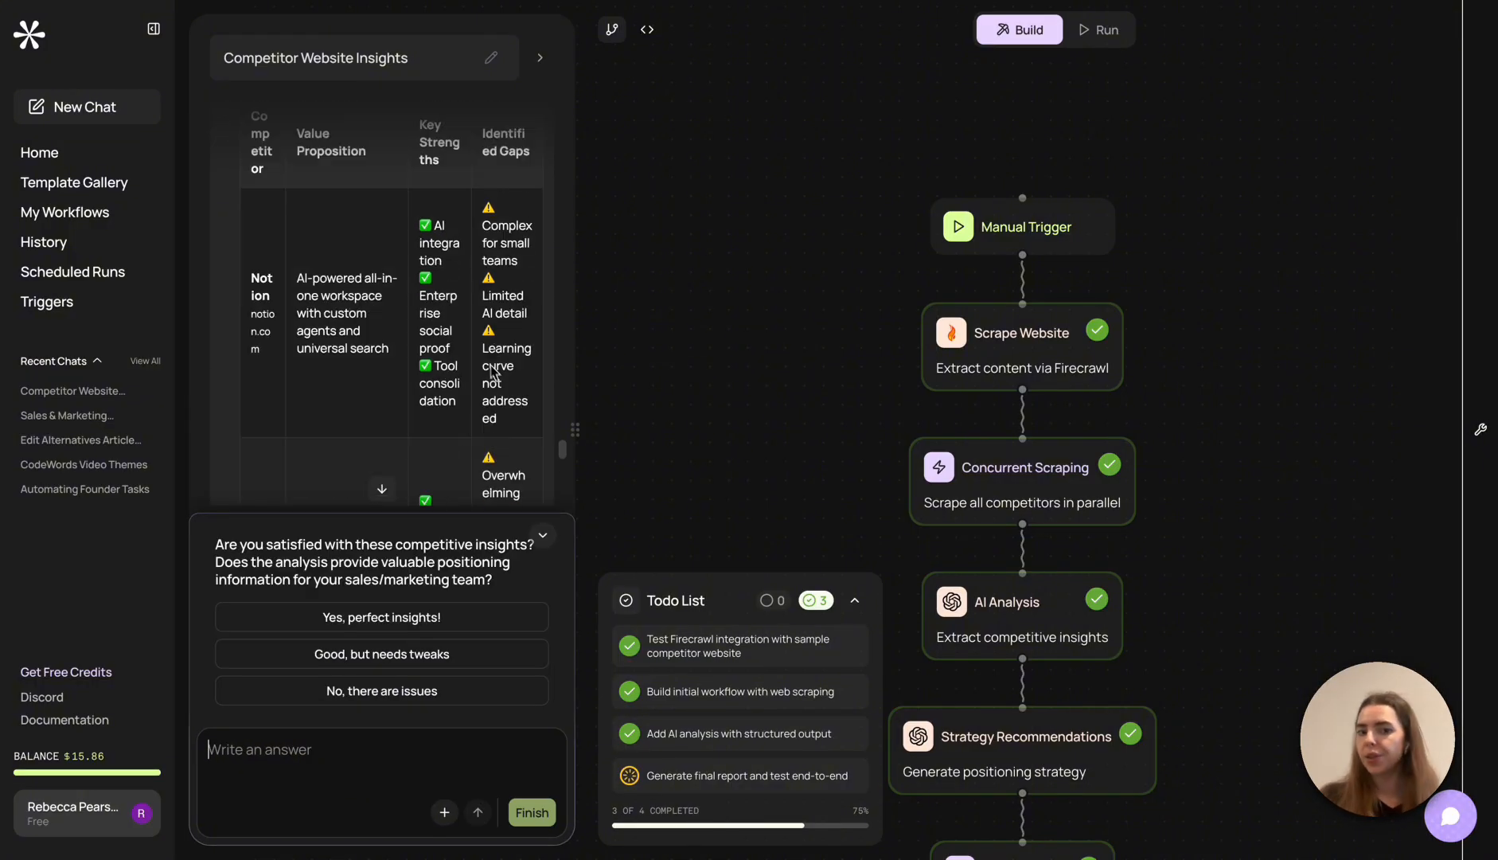
pyautogui.scroll(-6, 507, 390)
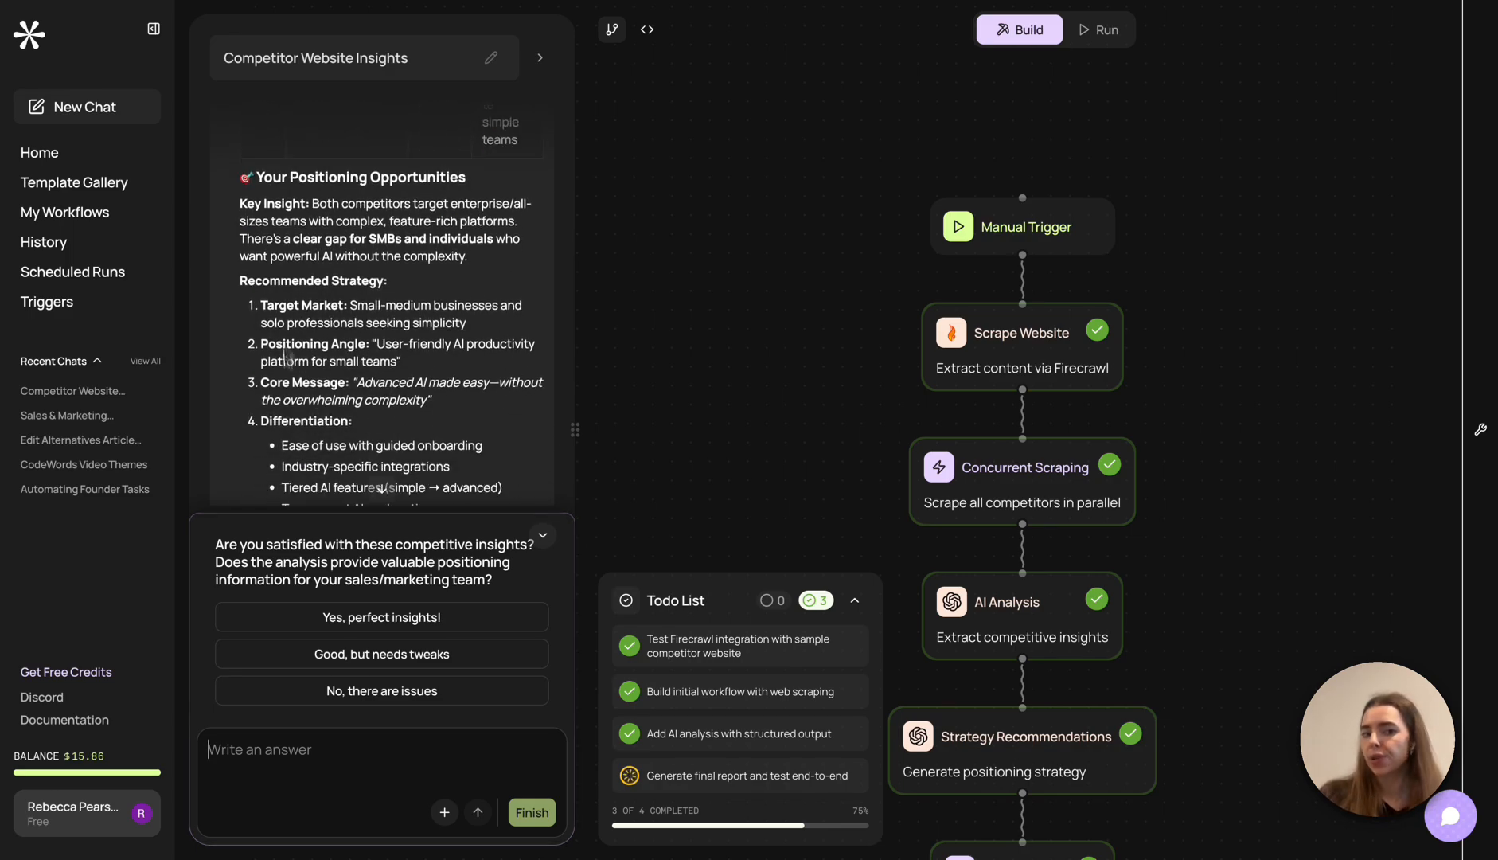
pyautogui.scroll(-3, 414, 401)
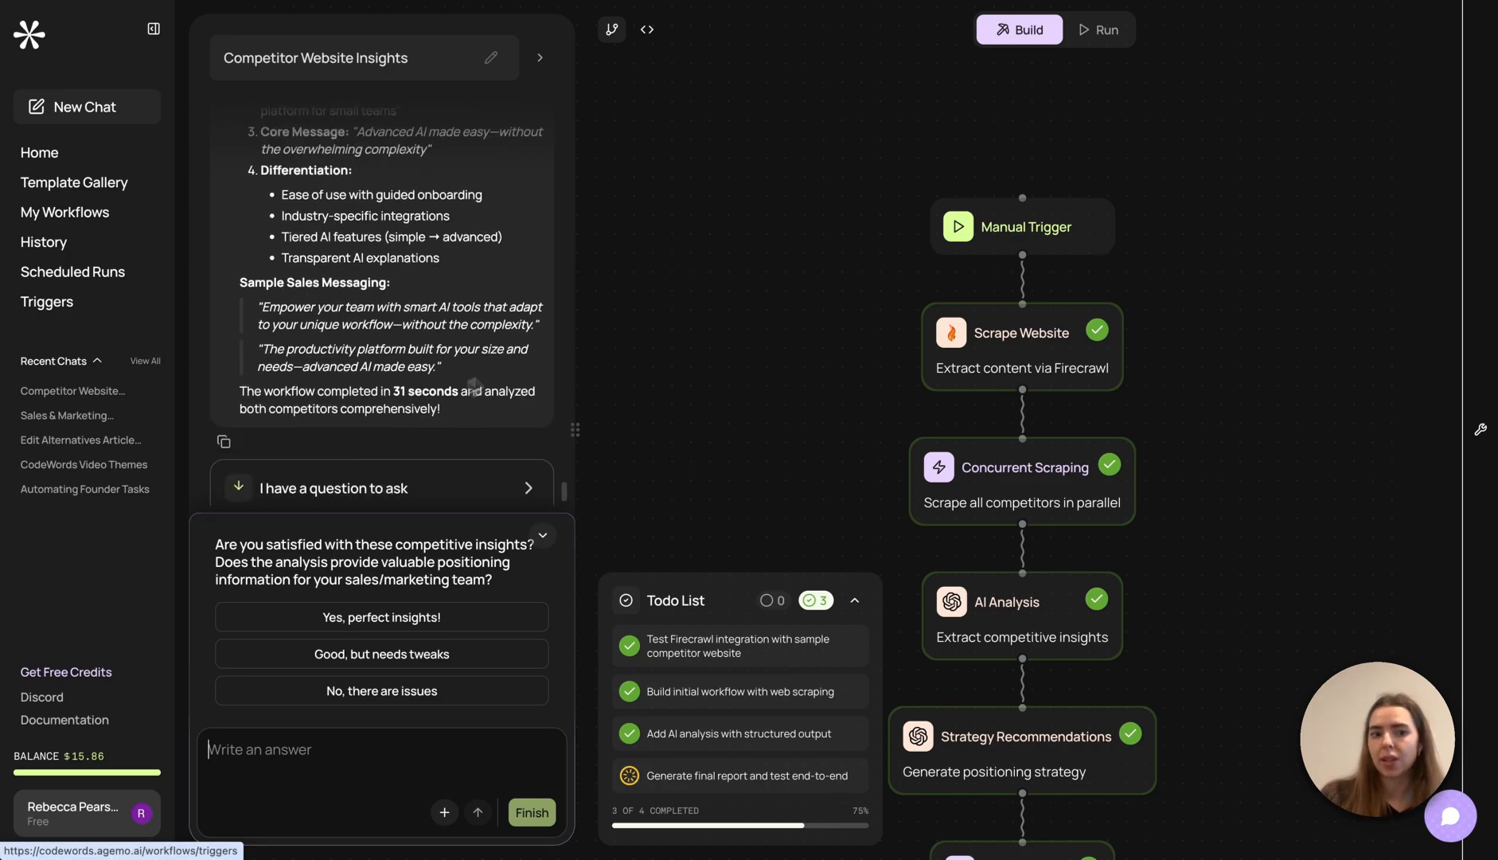
pyautogui.scroll(-1, 469, 380)
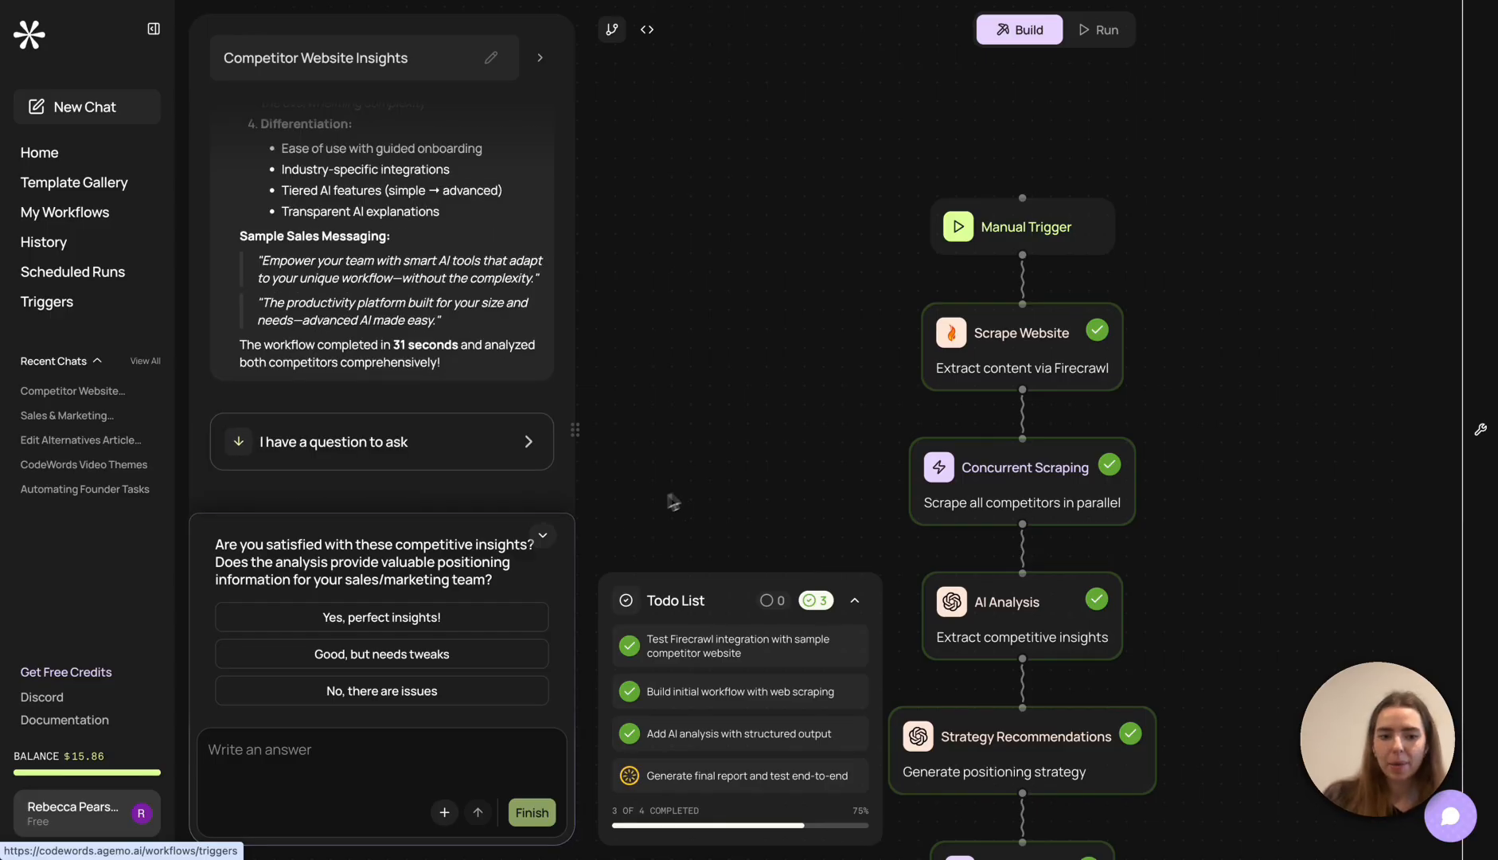
pyautogui.click(475, 608)
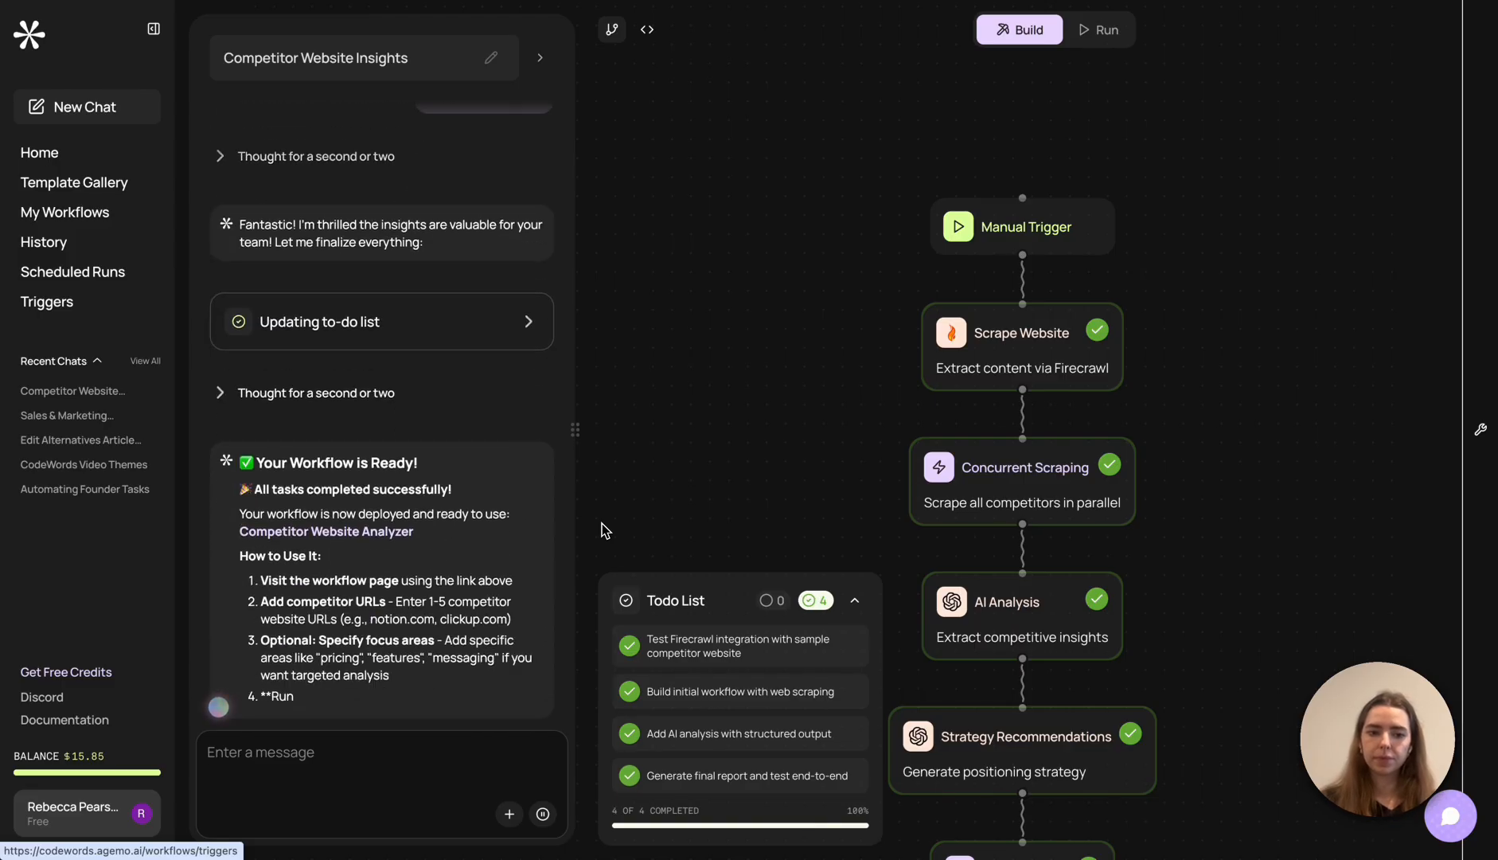
# Open the deployed Competitor Website Analyzer workflow page in a new browser tab and switch to it.
pyautogui.scroll(5, 404, 316)
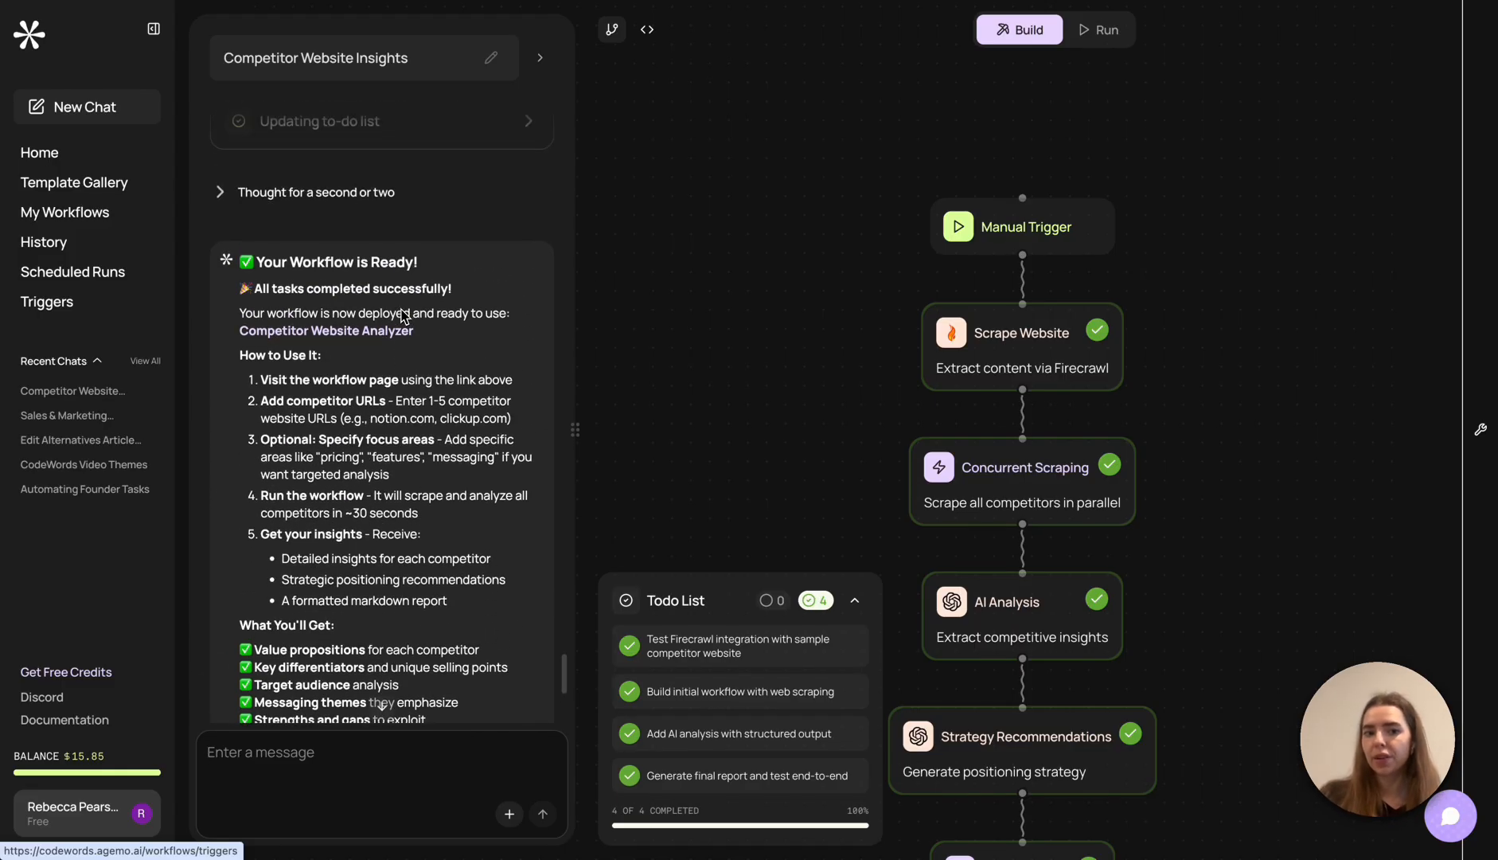
pyautogui.rightClick(362, 338)
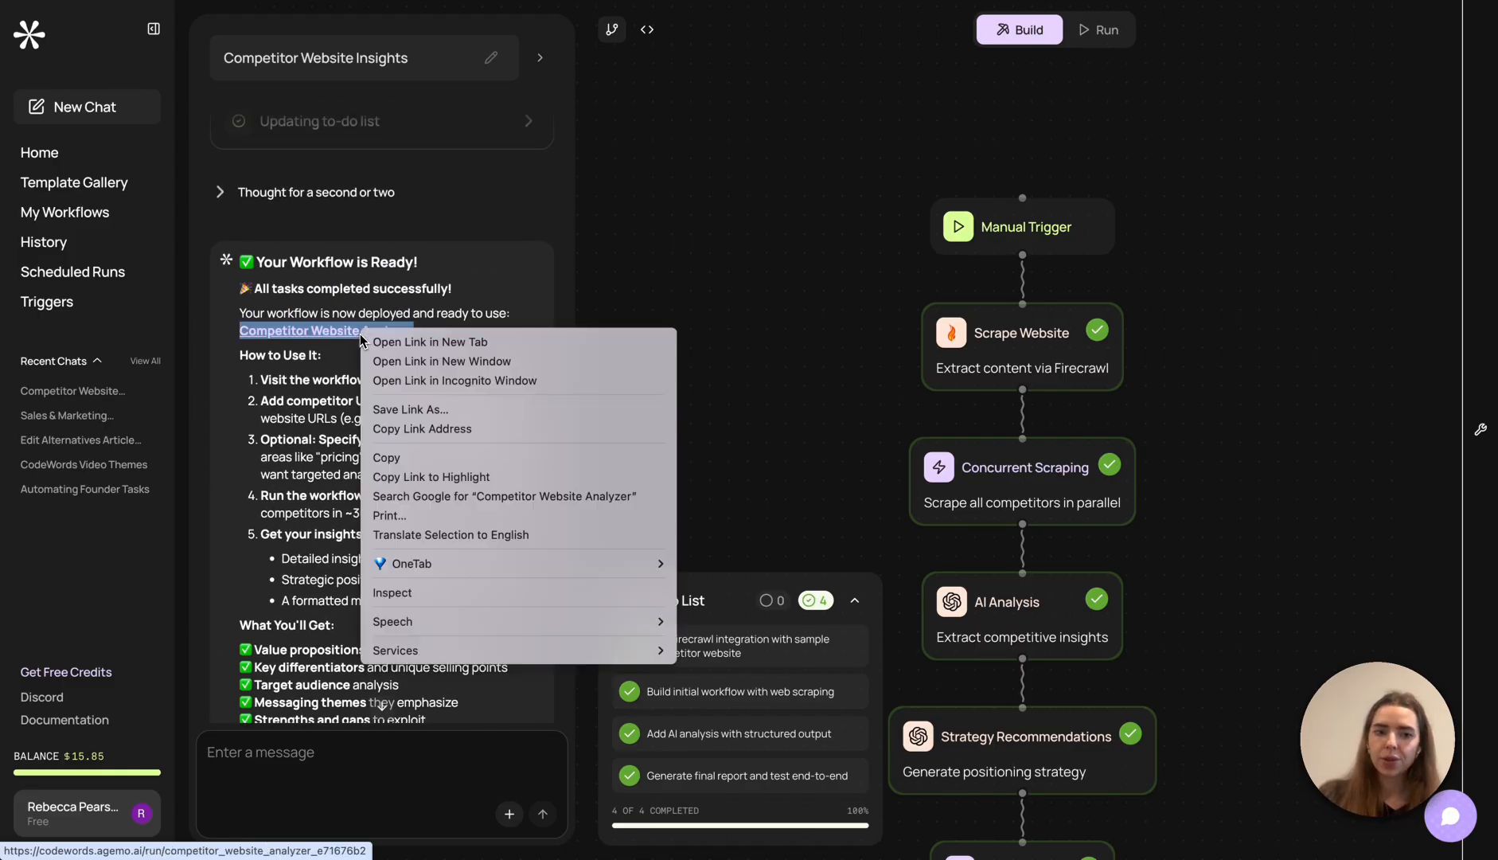
pyautogui.click(487, 342)
pyautogui.hotkey('ctrl', 'Tab')
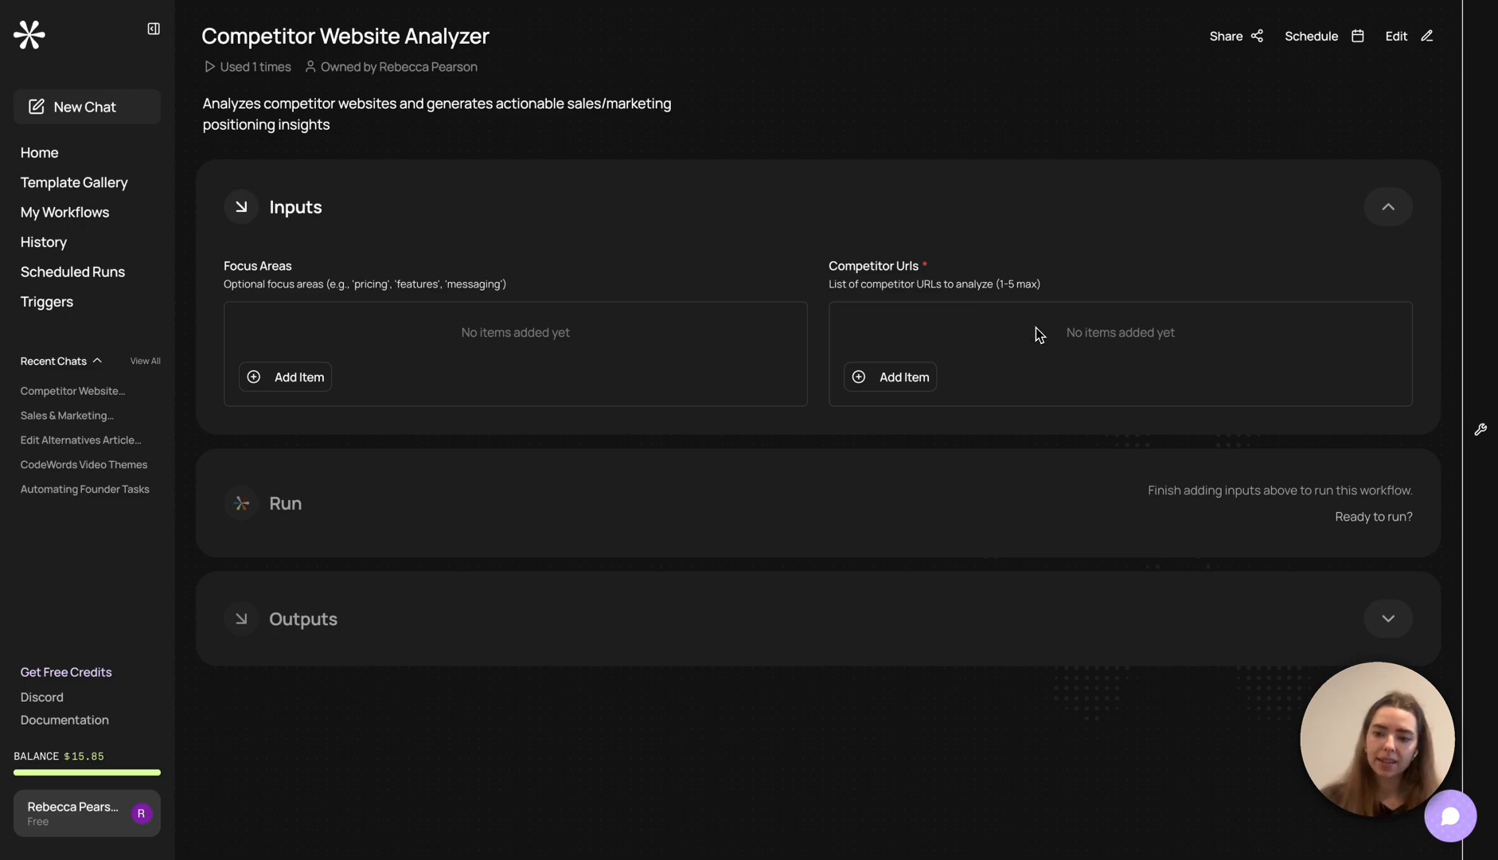
# Start editing the existing Competitor Website Analyzer workflow in a new chat.
pyautogui.click(1317, 53)
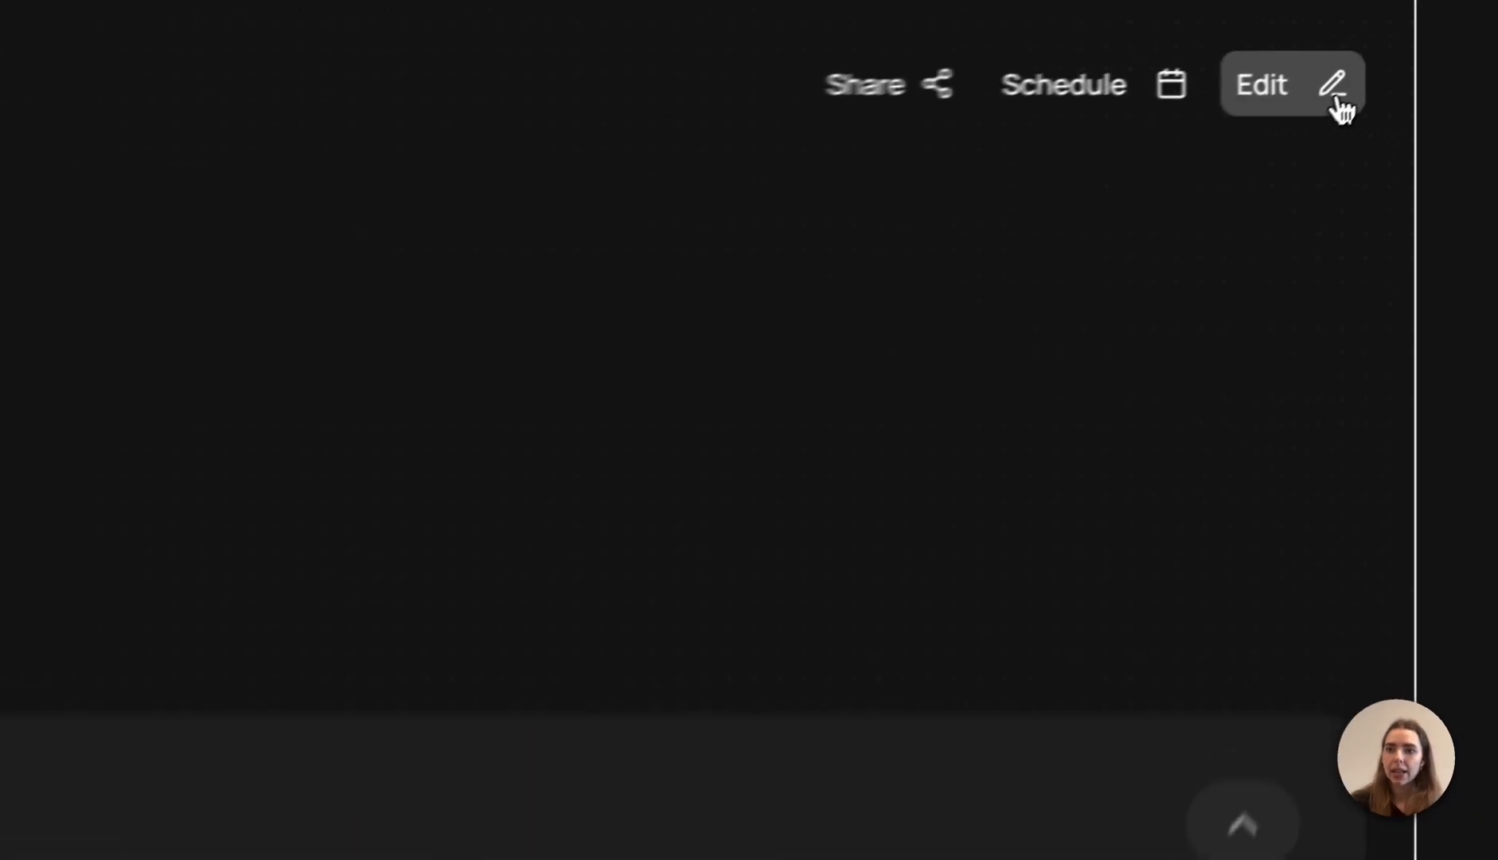
pyautogui.click(1426, 39)
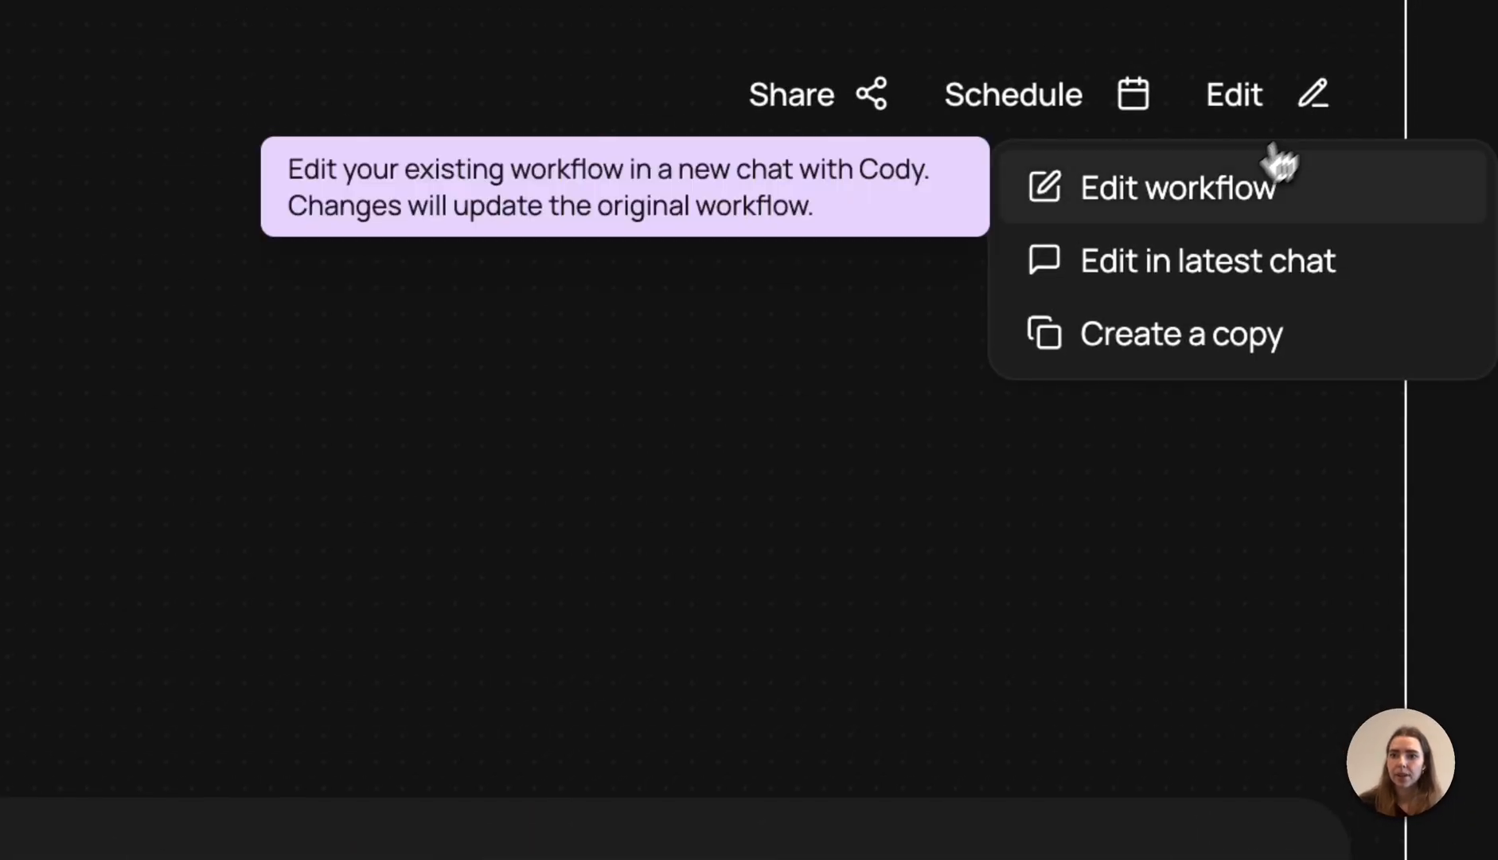
pyautogui.click(1331, 207)
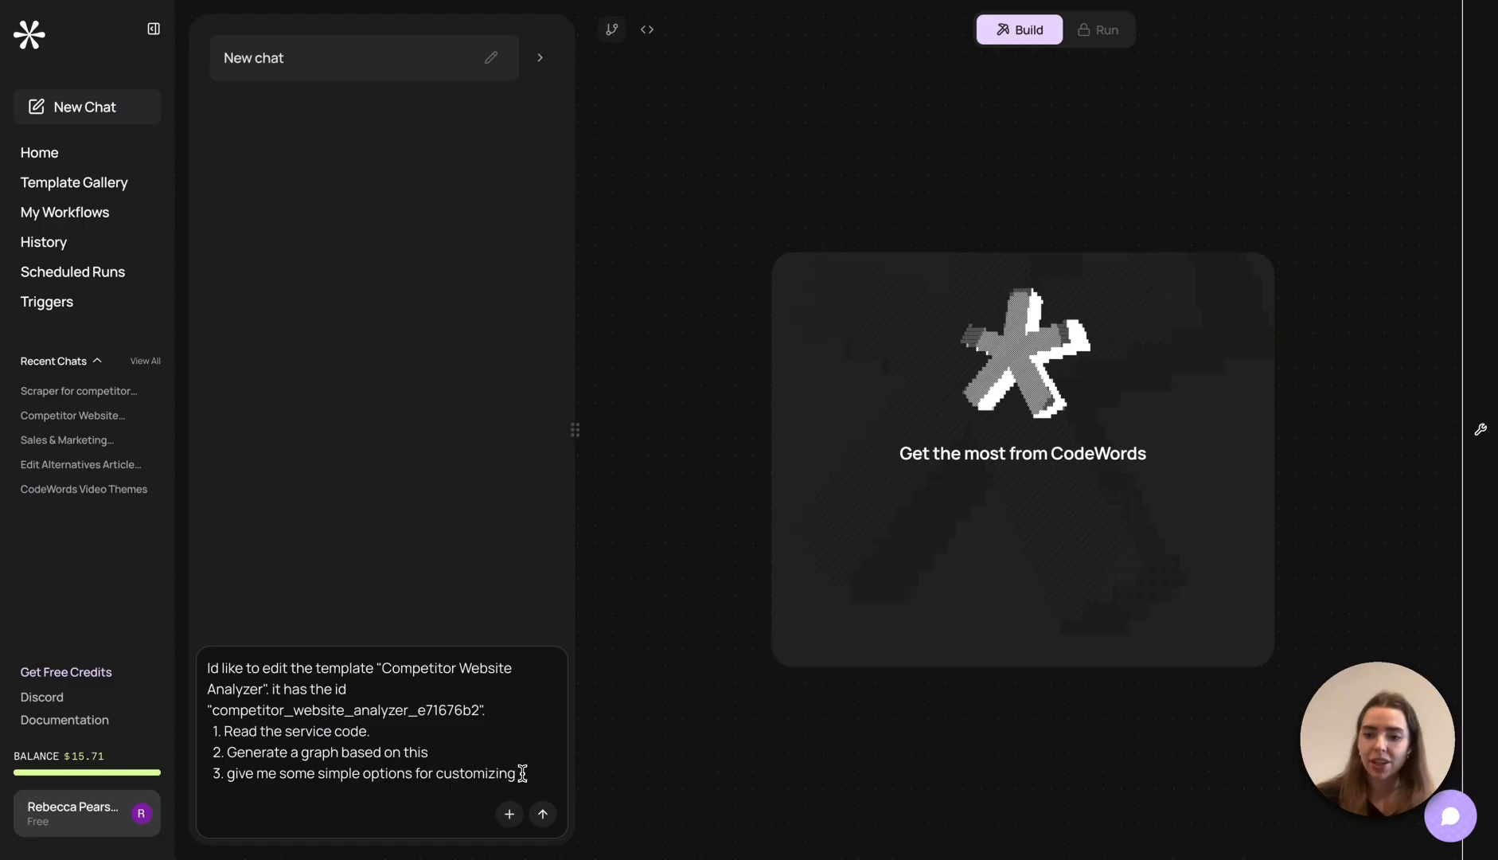
# Replace the prompt's third instruction with automatically sending a Slack summary whenever a new feature or launch is detected on the website, and submit it.
pyautogui.moveTo(522, 773); pyautogui.dragTo(219, 773)
pyautogui.press('BackSpace')
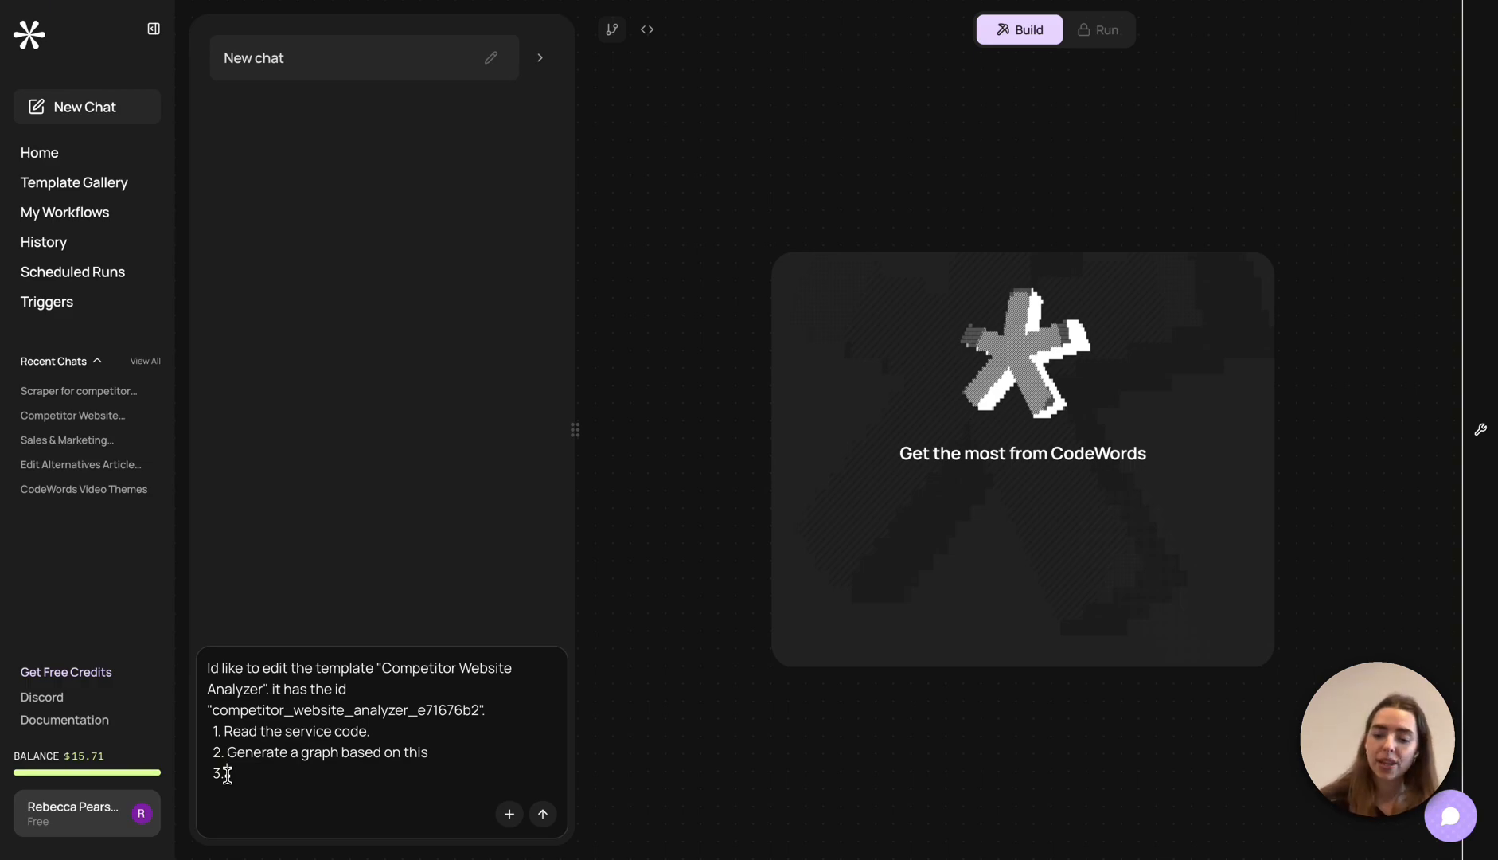
pyautogui.write('Update it so that whenever a new feature or launch is detected on the website, it automatically sends me a slack summary of this change / the update')
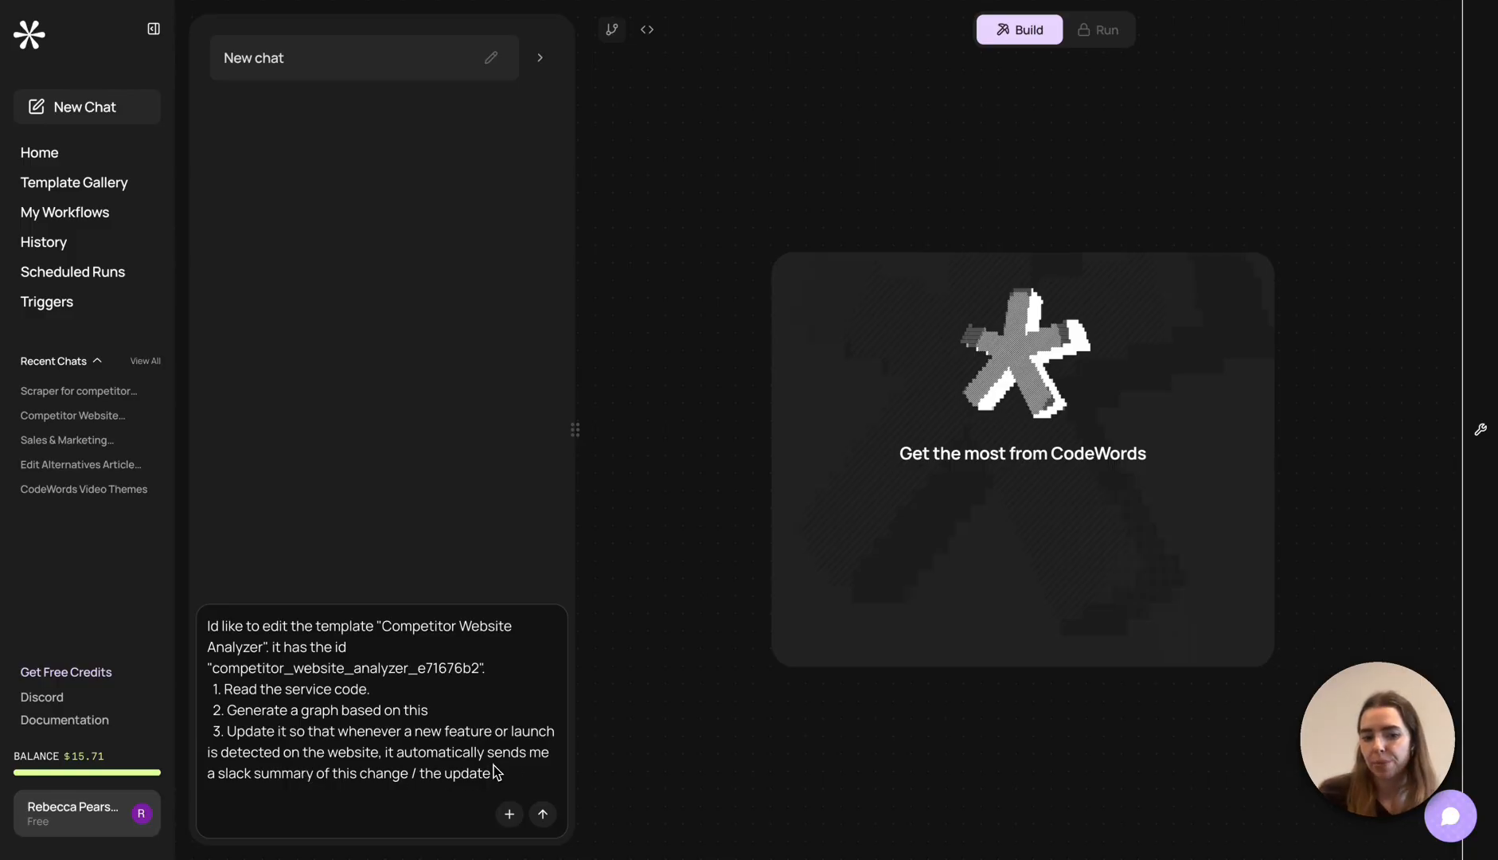
pyautogui.press('Return')
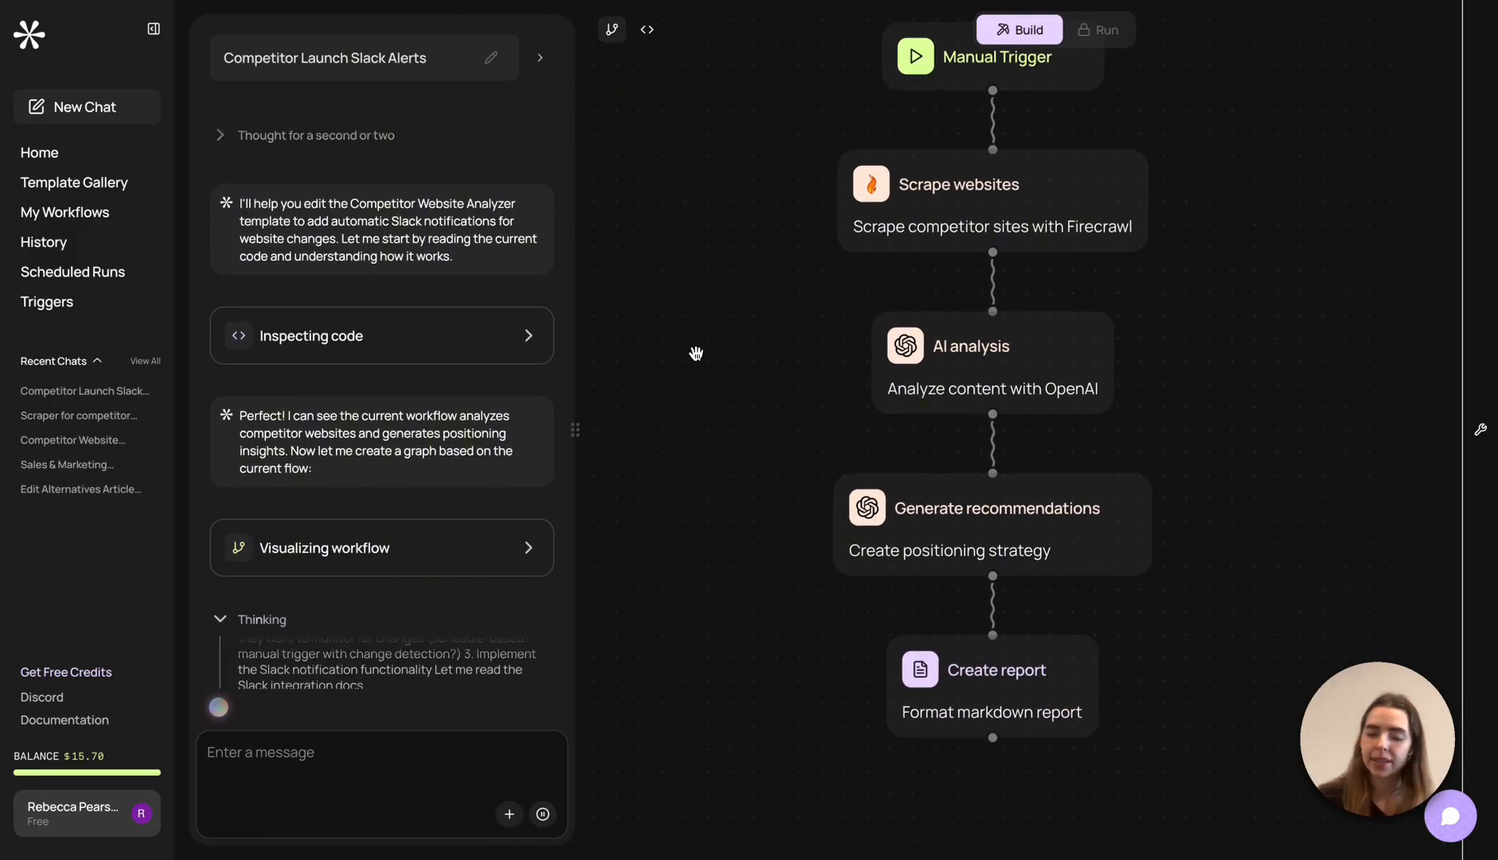
# Inspect the workflow's existing service code, then return to the workflow graph.
pyautogui.click(646, 29)
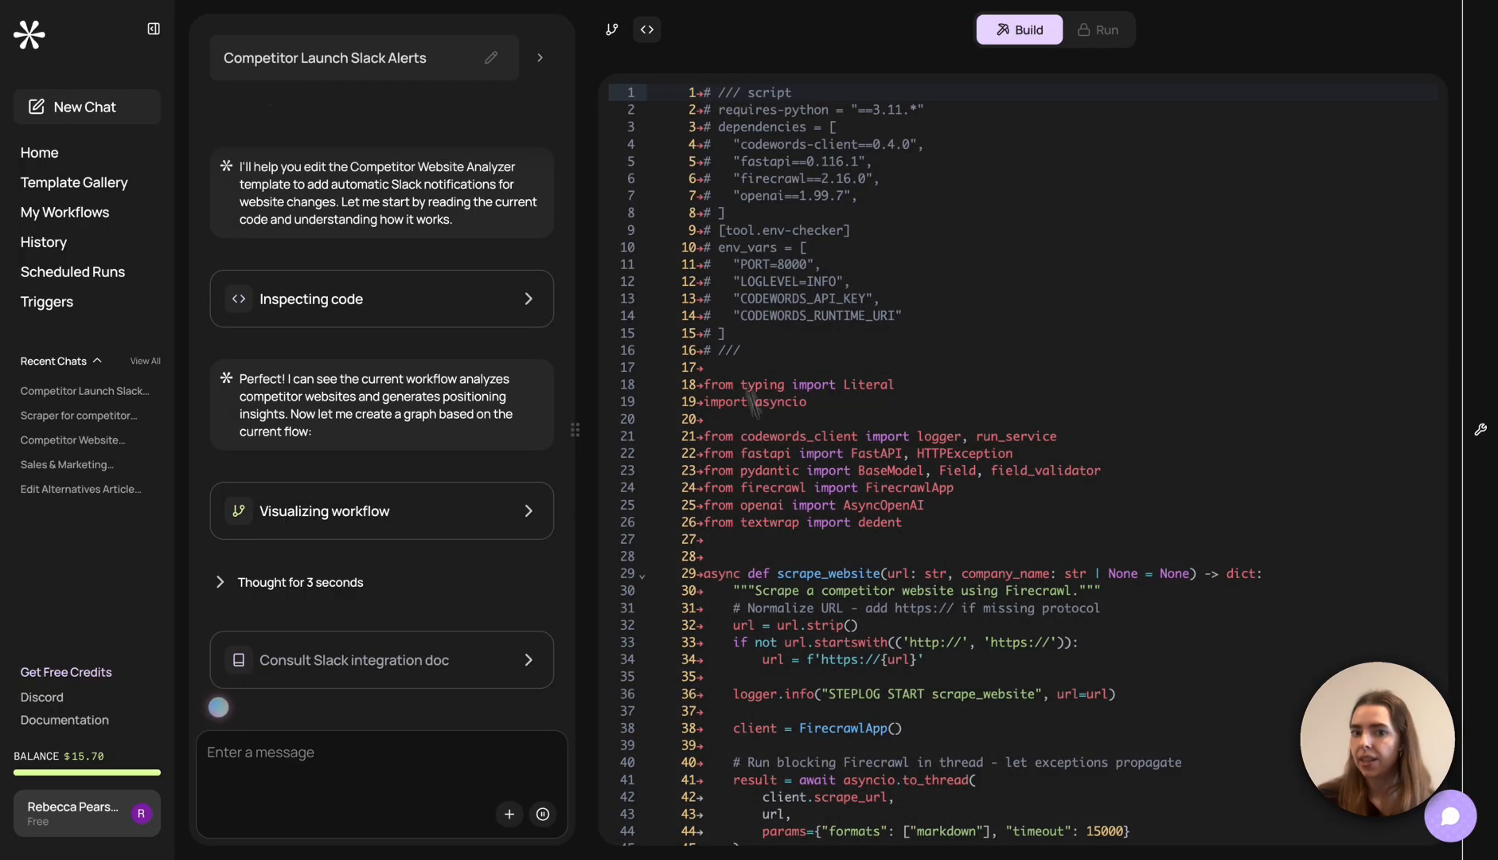
pyautogui.scroll(-3, 793, 531)
pyautogui.scroll(-3, 793, 531)
pyautogui.scroll(10, 843, 422)
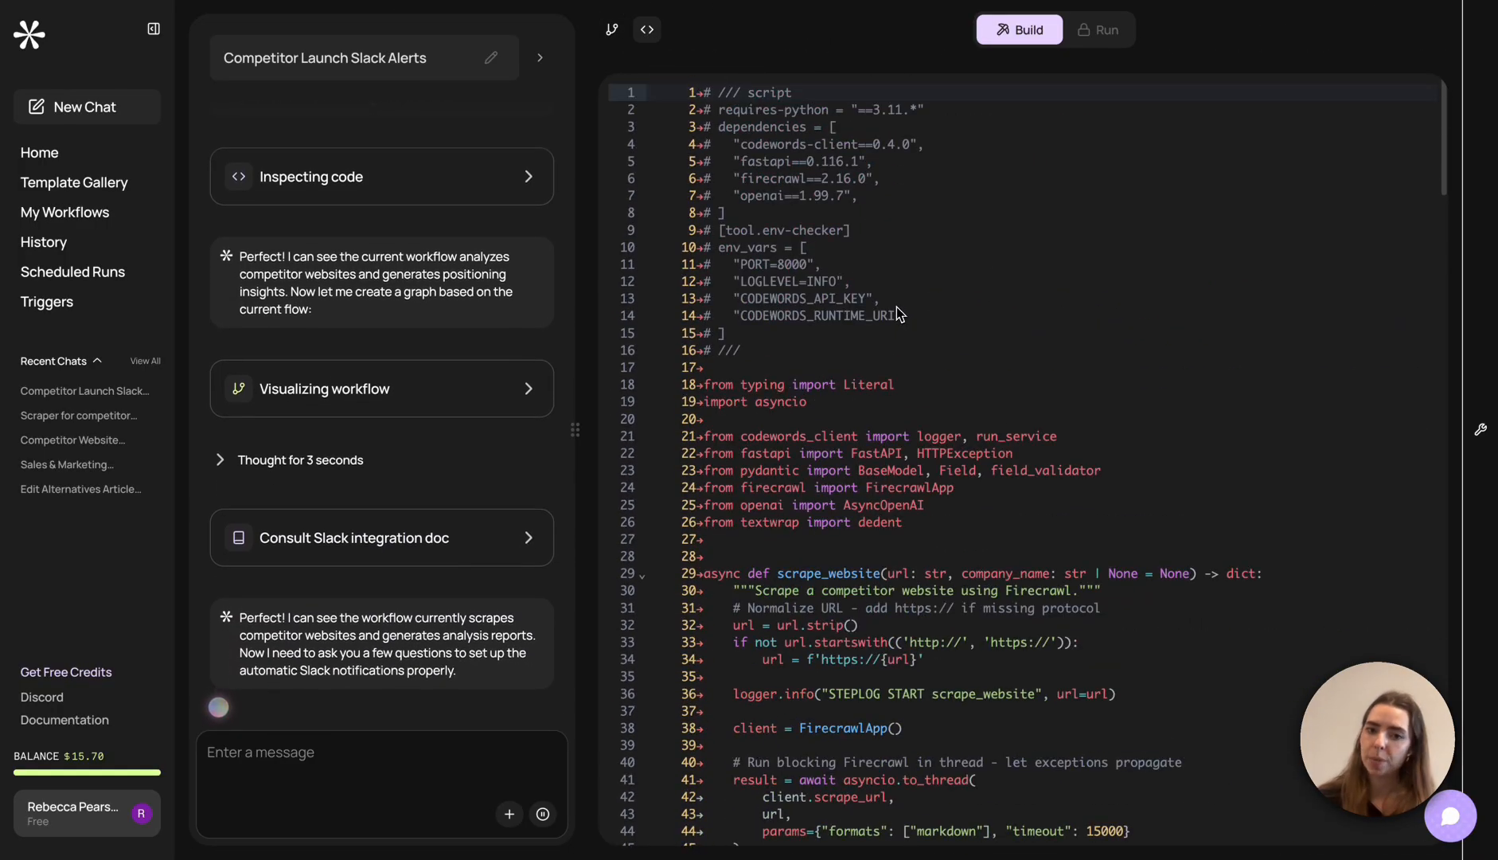
pyautogui.click(613, 32)
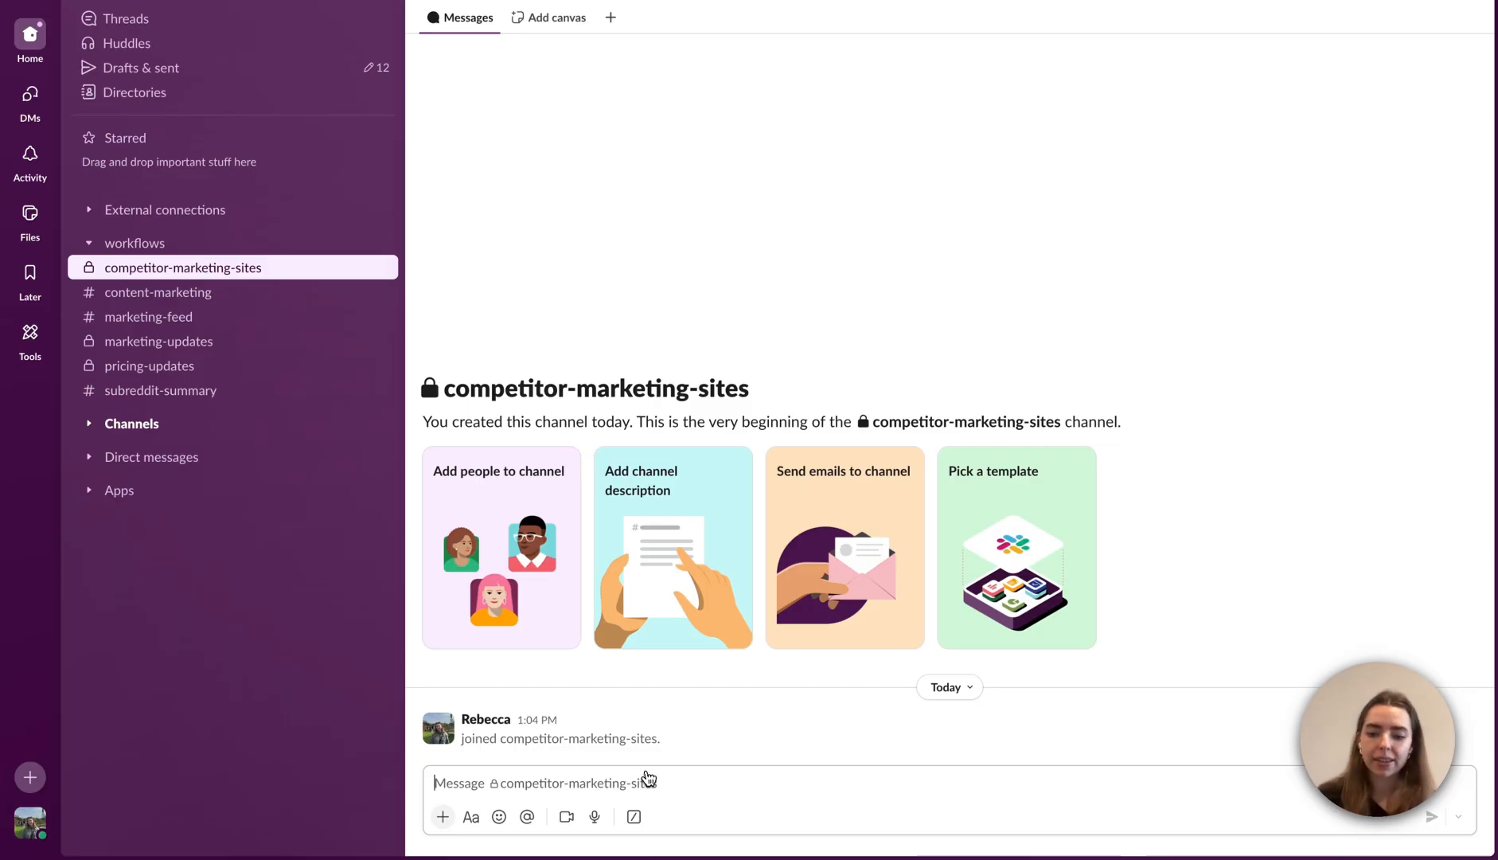
# In Slack, add the CodeWords app to the competitor-marketing-sites channel.
pyautogui.write('/app')
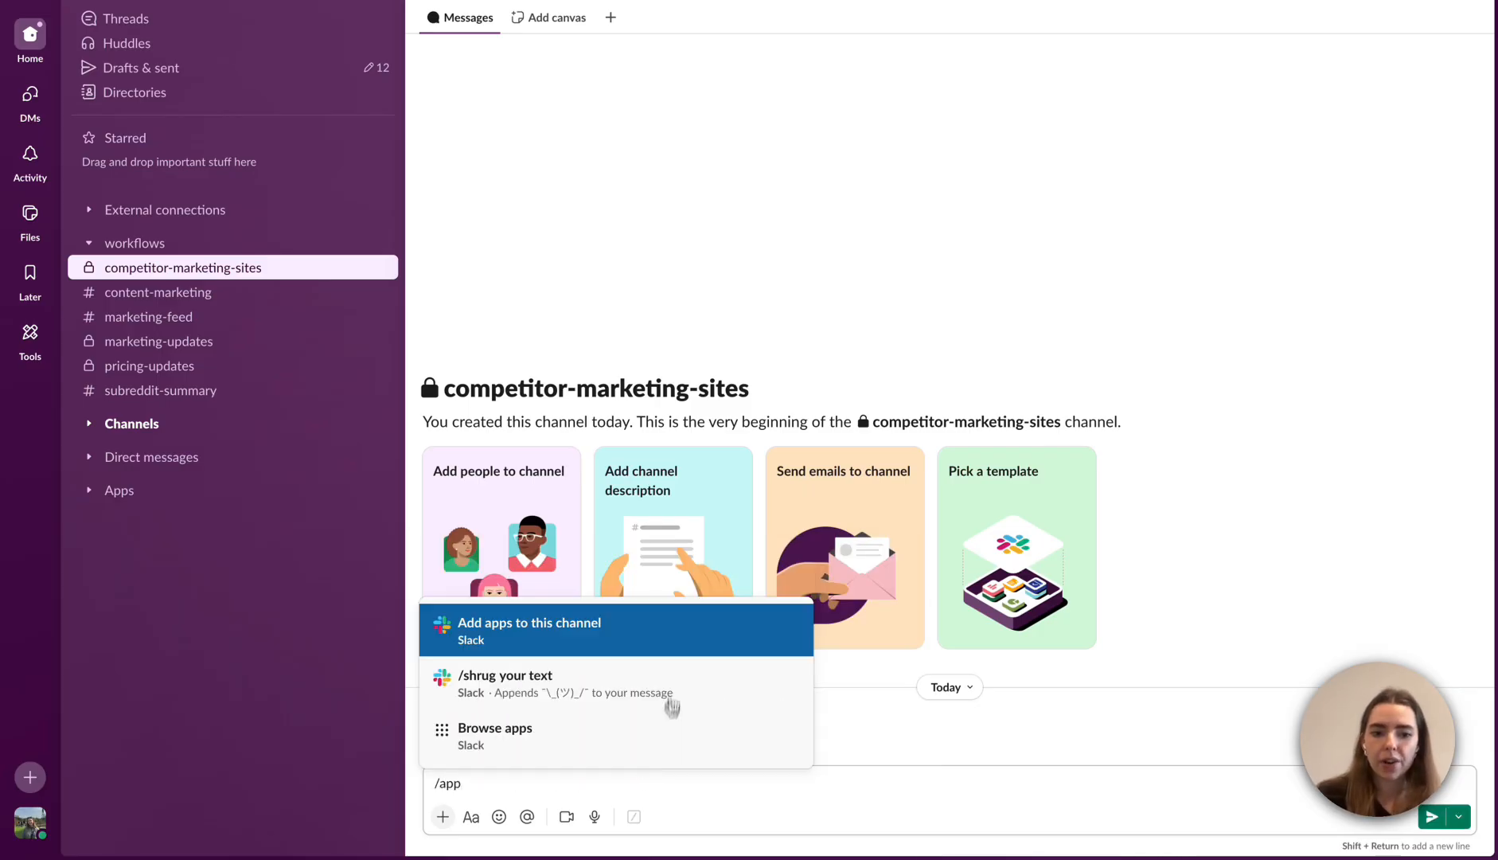
pyautogui.click(678, 627)
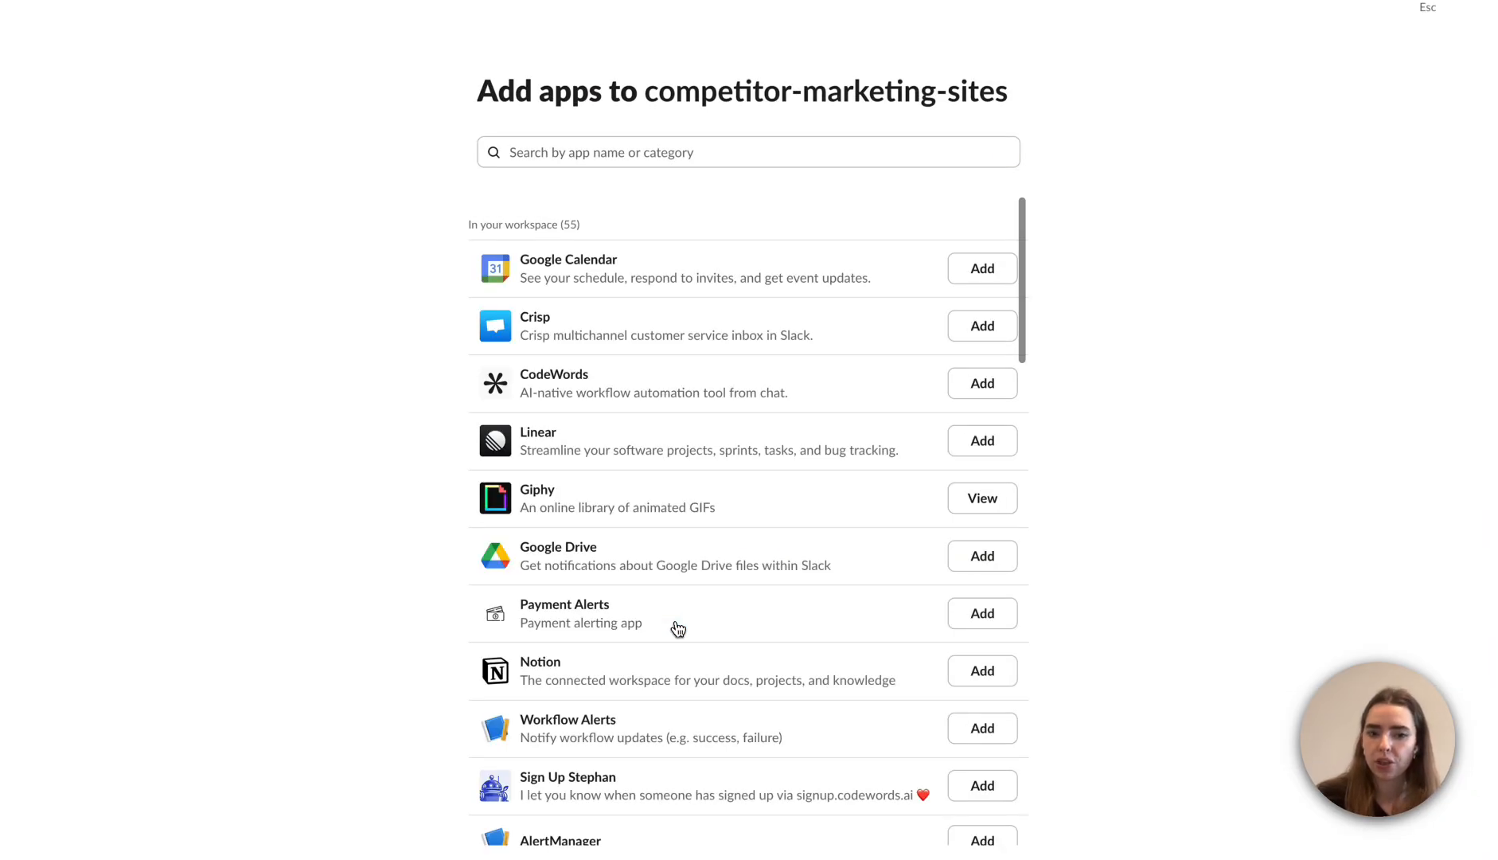
pyautogui.click(987, 385)
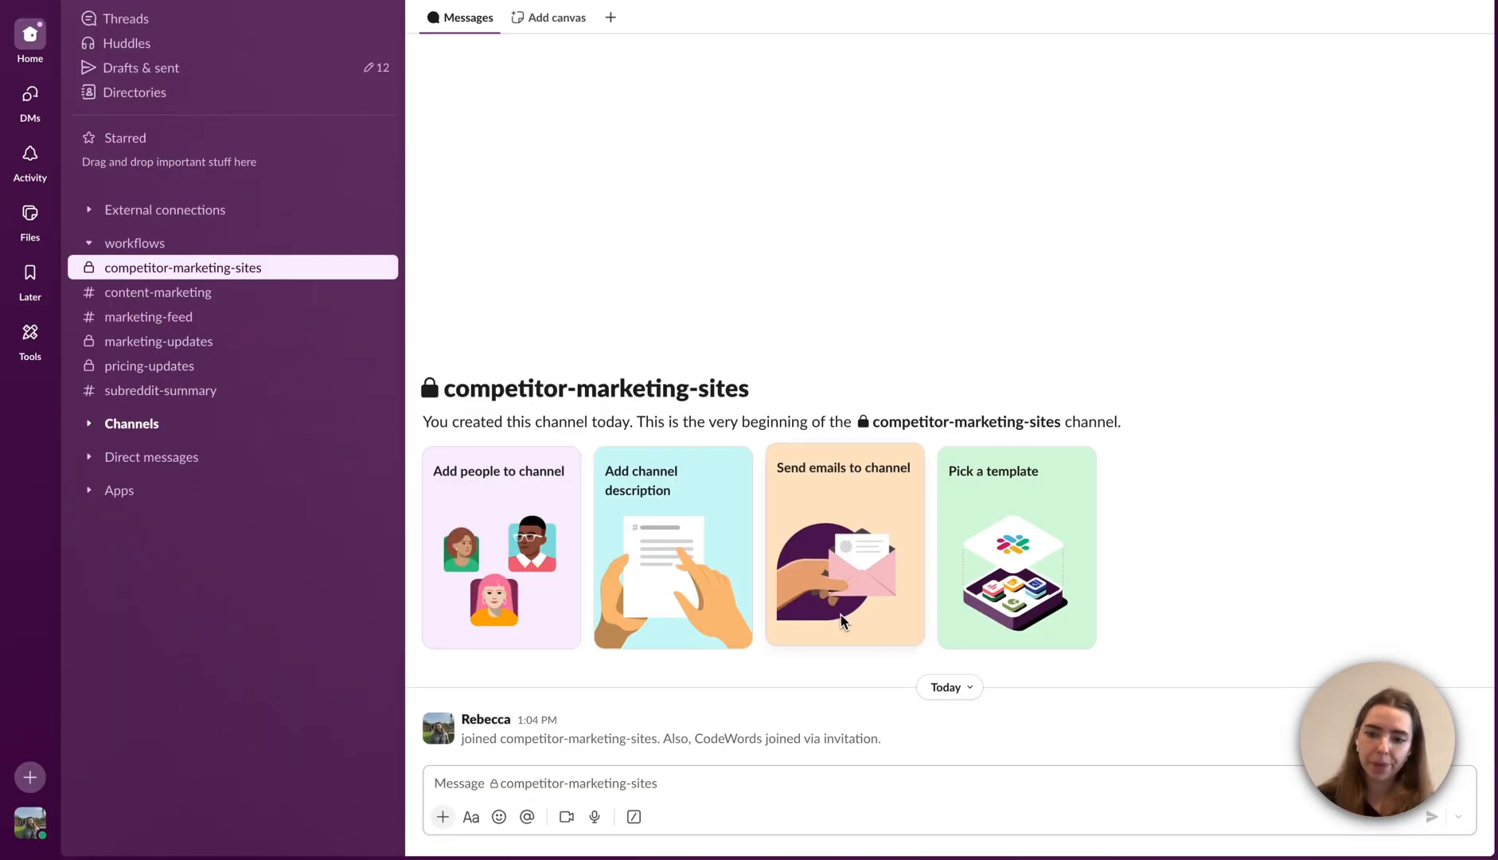
# Back in CodeWords, answer that competitor-marketing-sites receives the change notifications and that website changes are checked weekly.
pyautogui.hotkey('ctrl', 'Left')
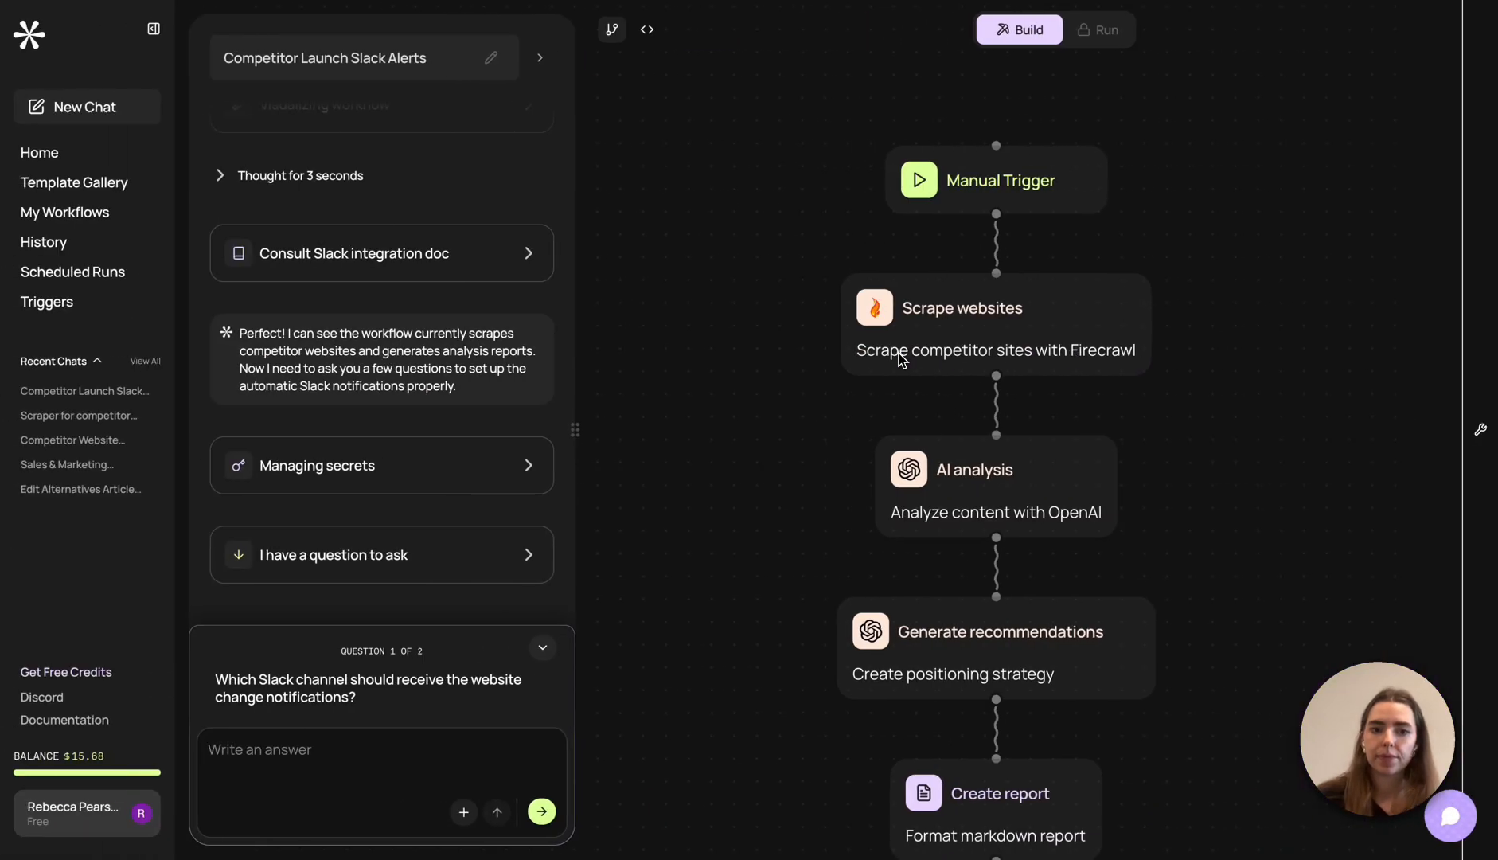
pyautogui.click(334, 766)
pyautogui.write('competitor-marketing-sites')
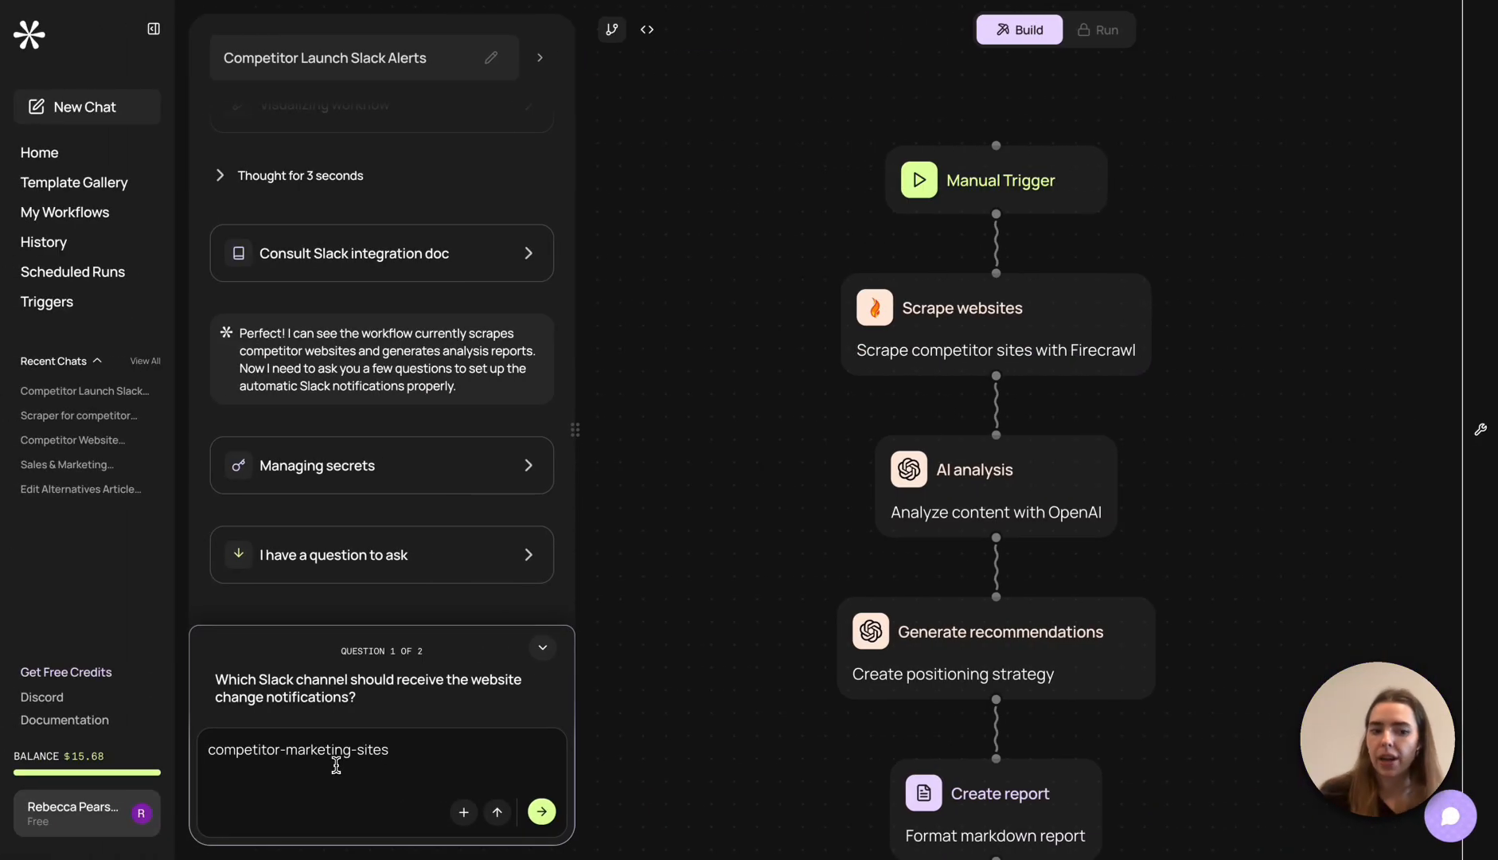
pyautogui.press('Return')
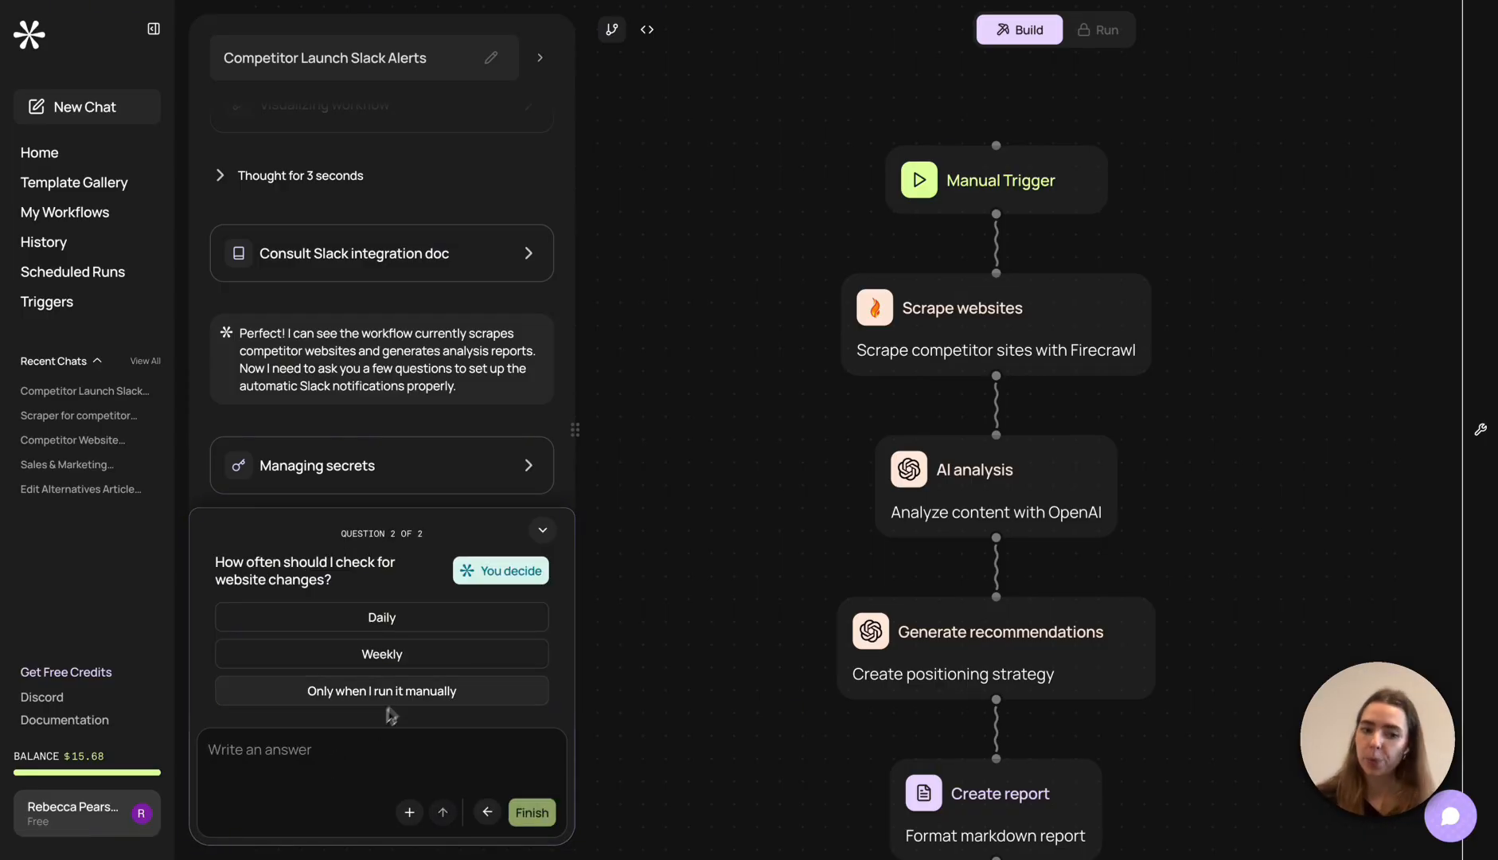
pyautogui.click(430, 664)
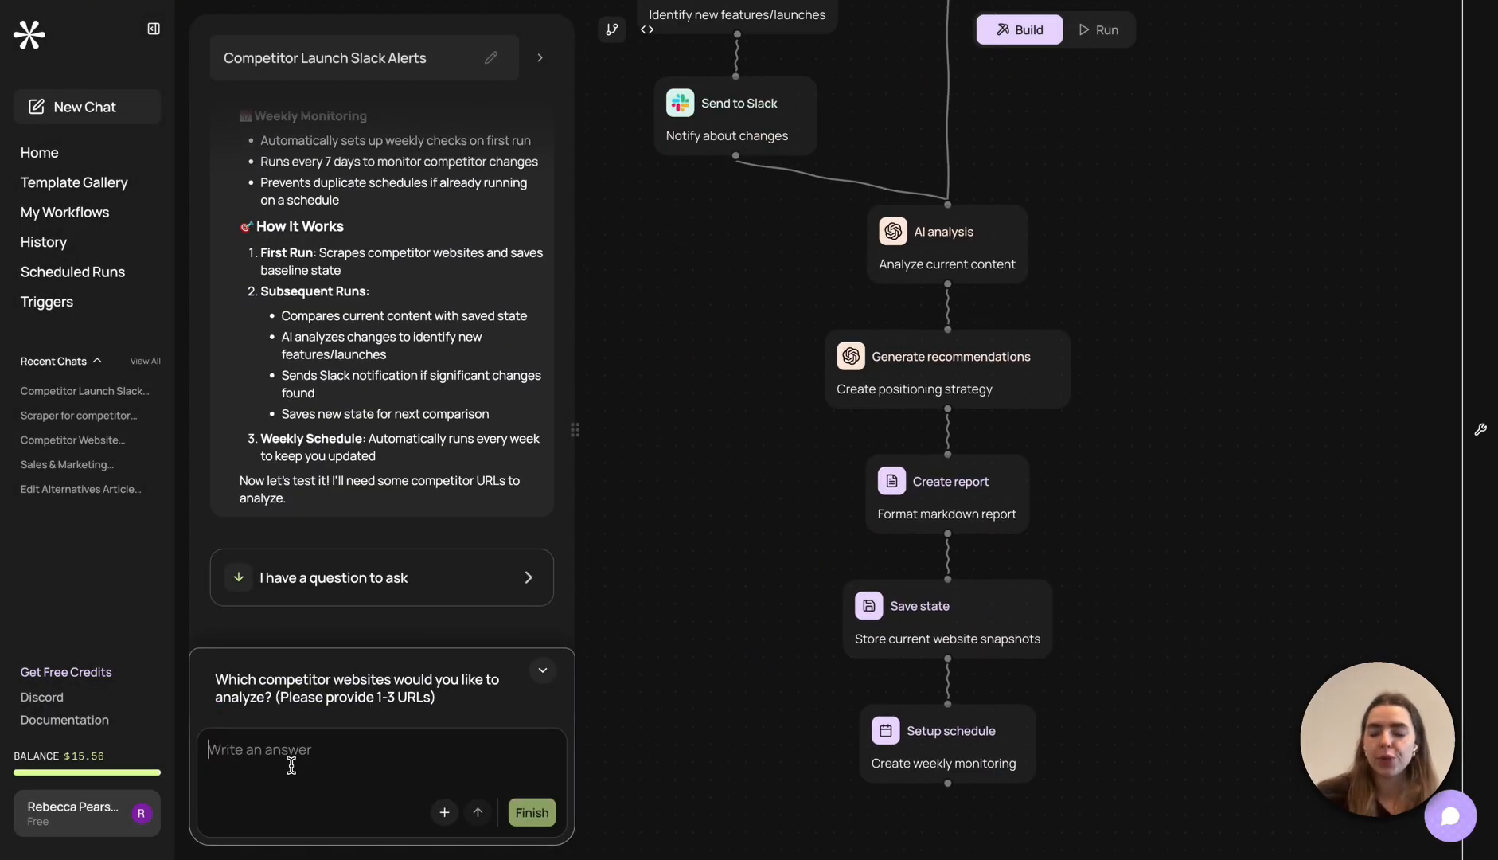
# Answer that notion.com is the competitor website to analyze and choose to set up weekly monitoring.
pyautogui.click(291, 765)
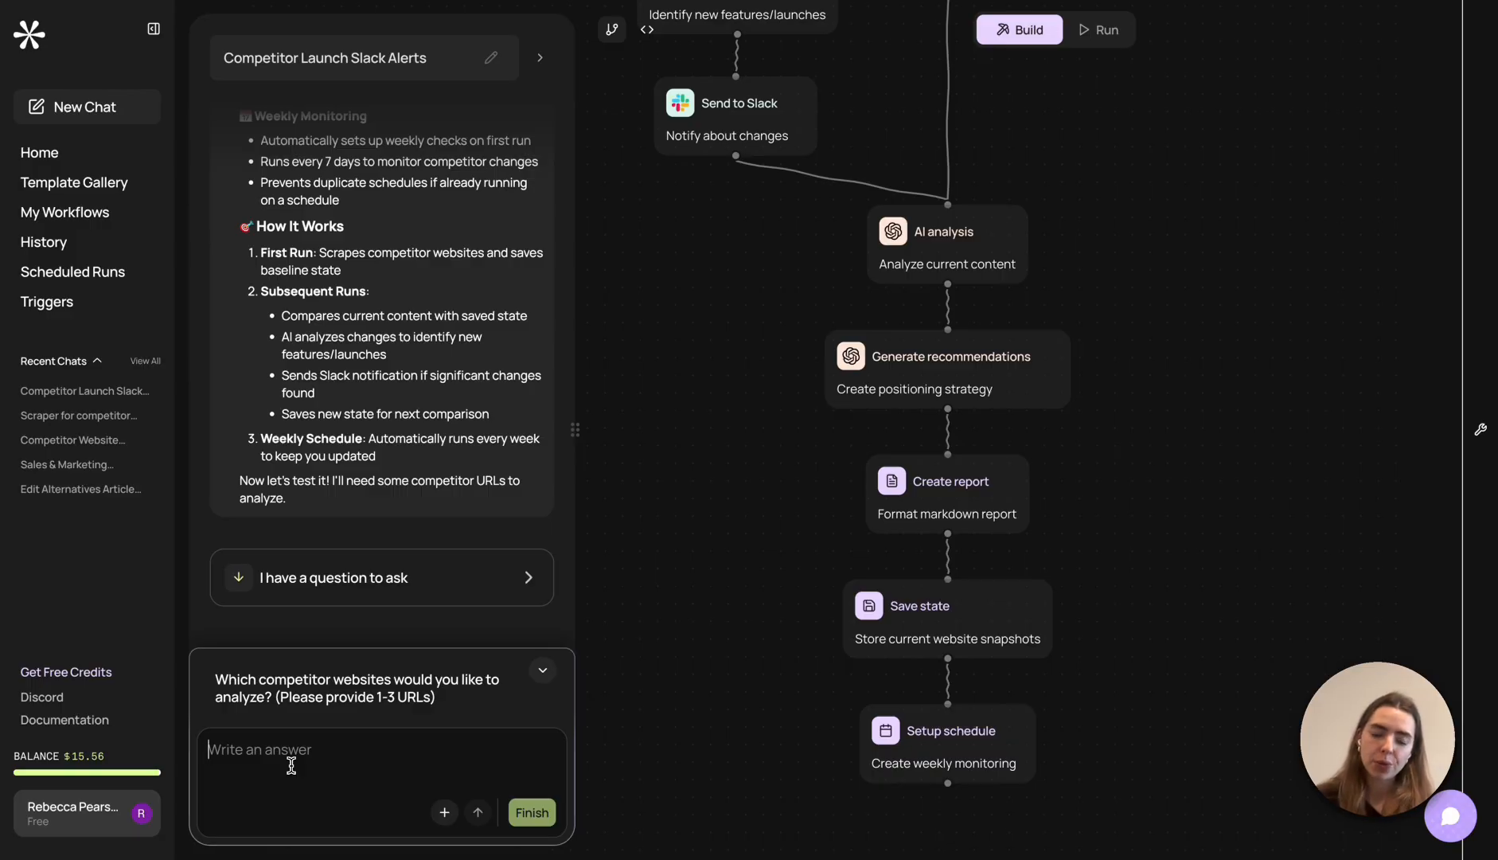
pyautogui.write('notion.com')
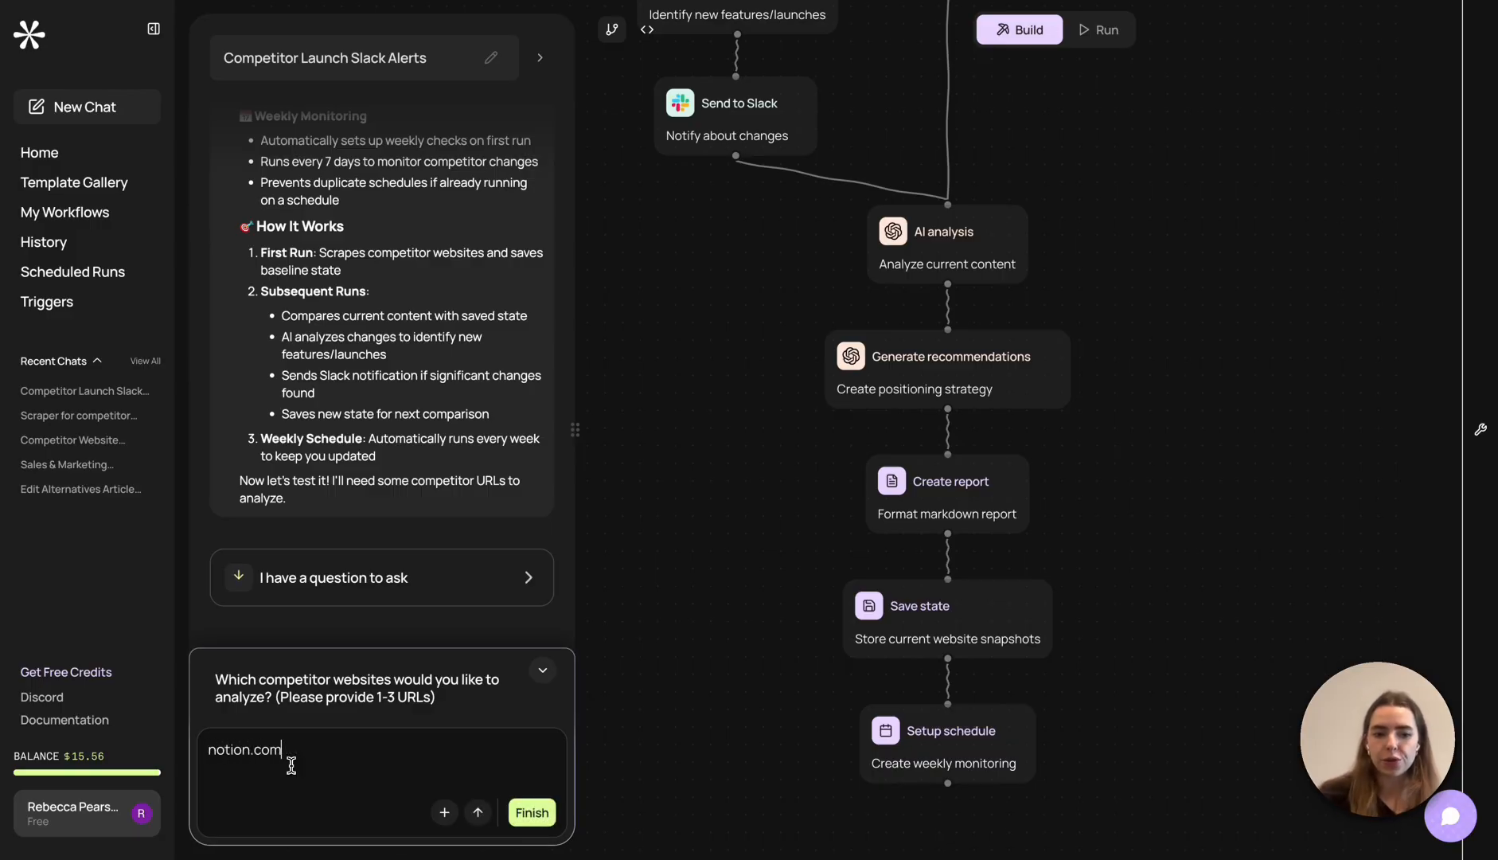
pyautogui.press('Return')
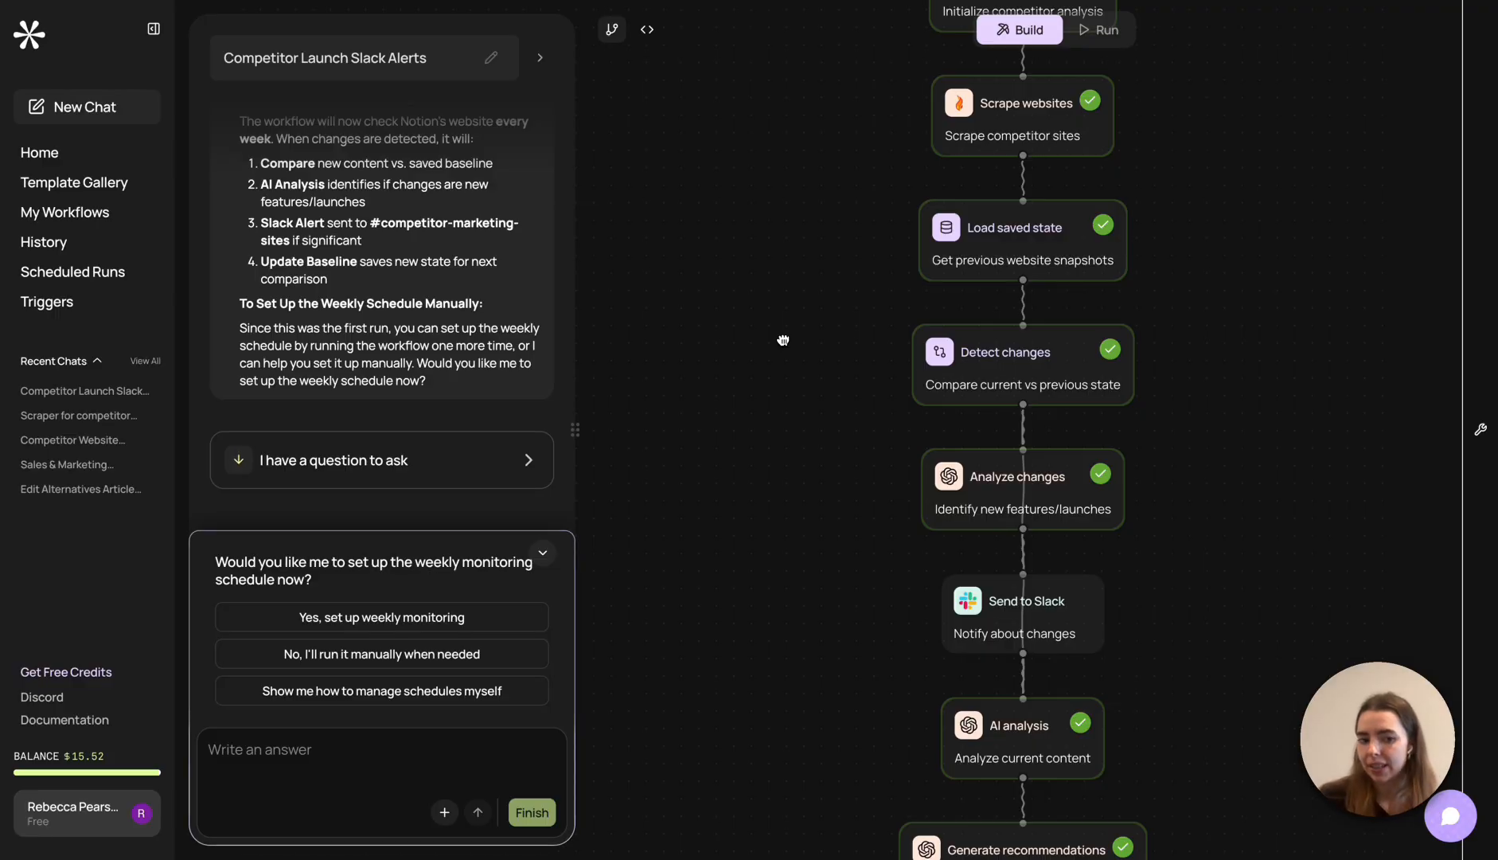
pyautogui.click(503, 622)
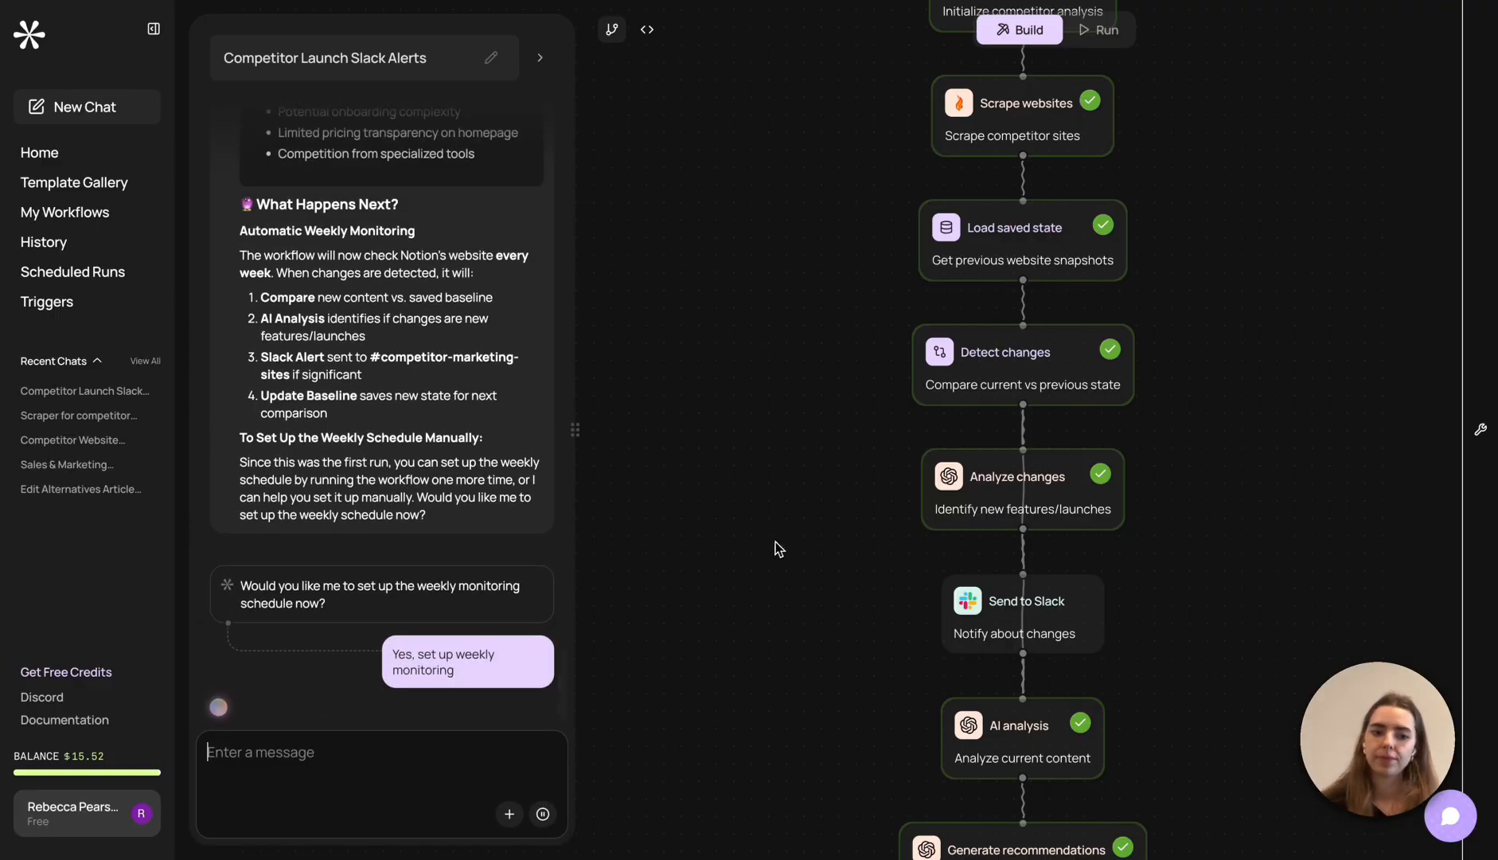
# Check the integration details of the workflow's Send to Slack node, then close them.
pyautogui.click(357, 763)
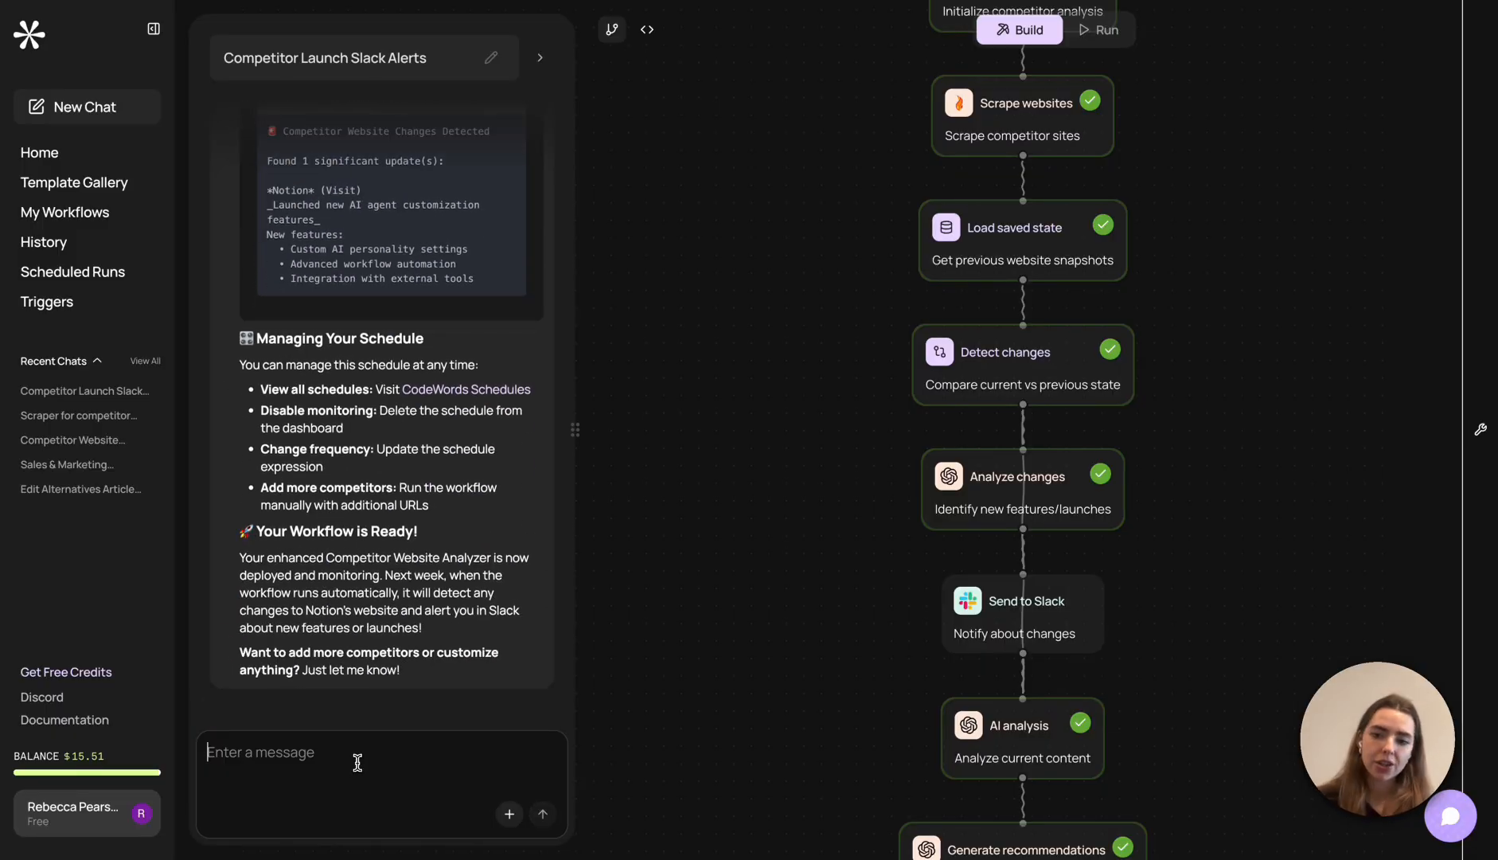
pyautogui.click(1063, 622)
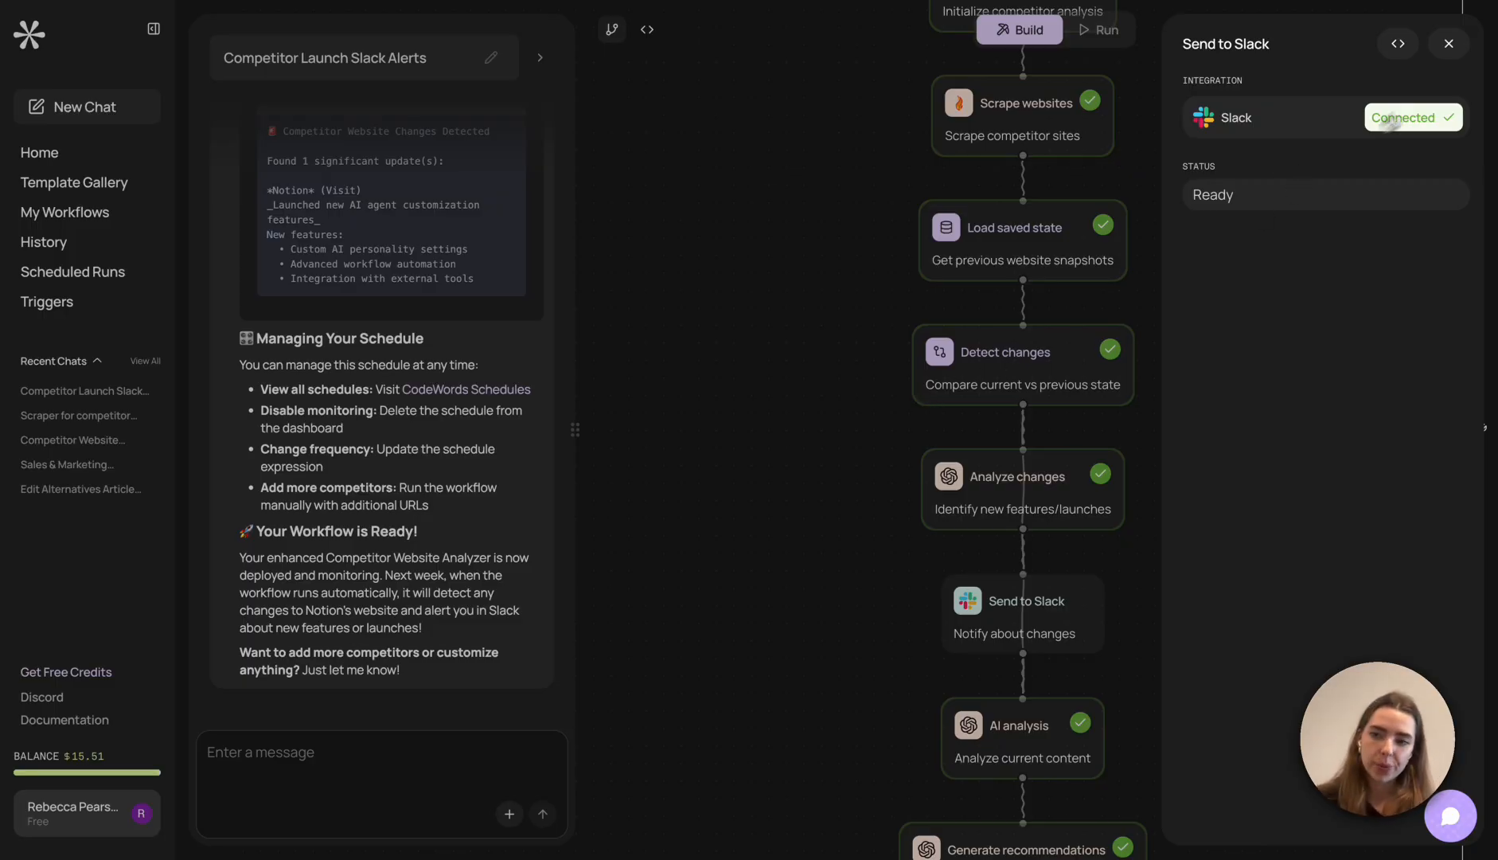
pyautogui.click(1448, 44)
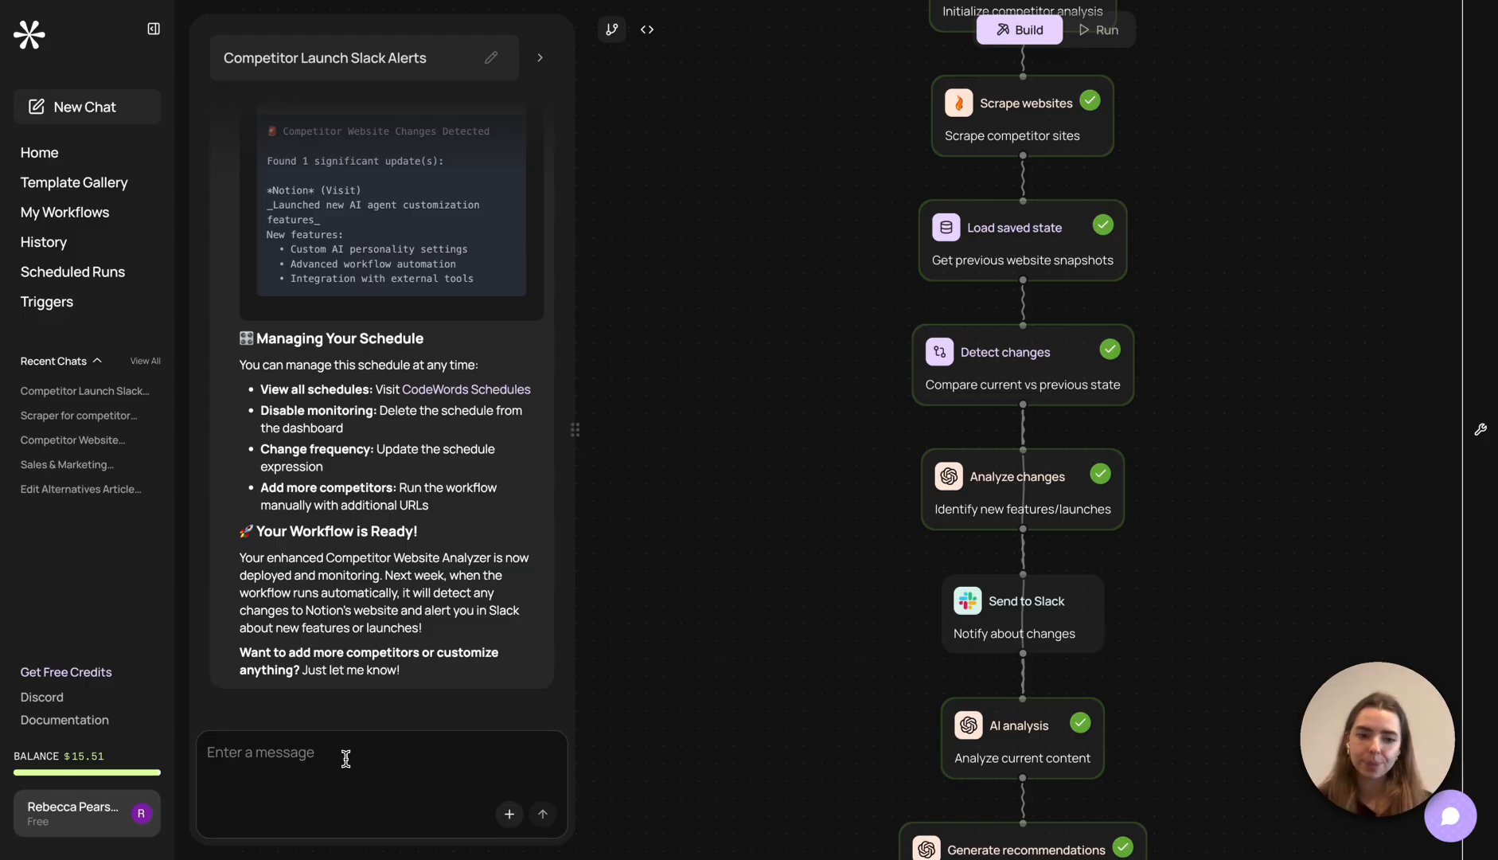
# Ask the assistant to test what a detected change would look like in Slack by sending a test message.
pyautogui.write('Can you test what this would look like in Slack when a change is detected? Send m')
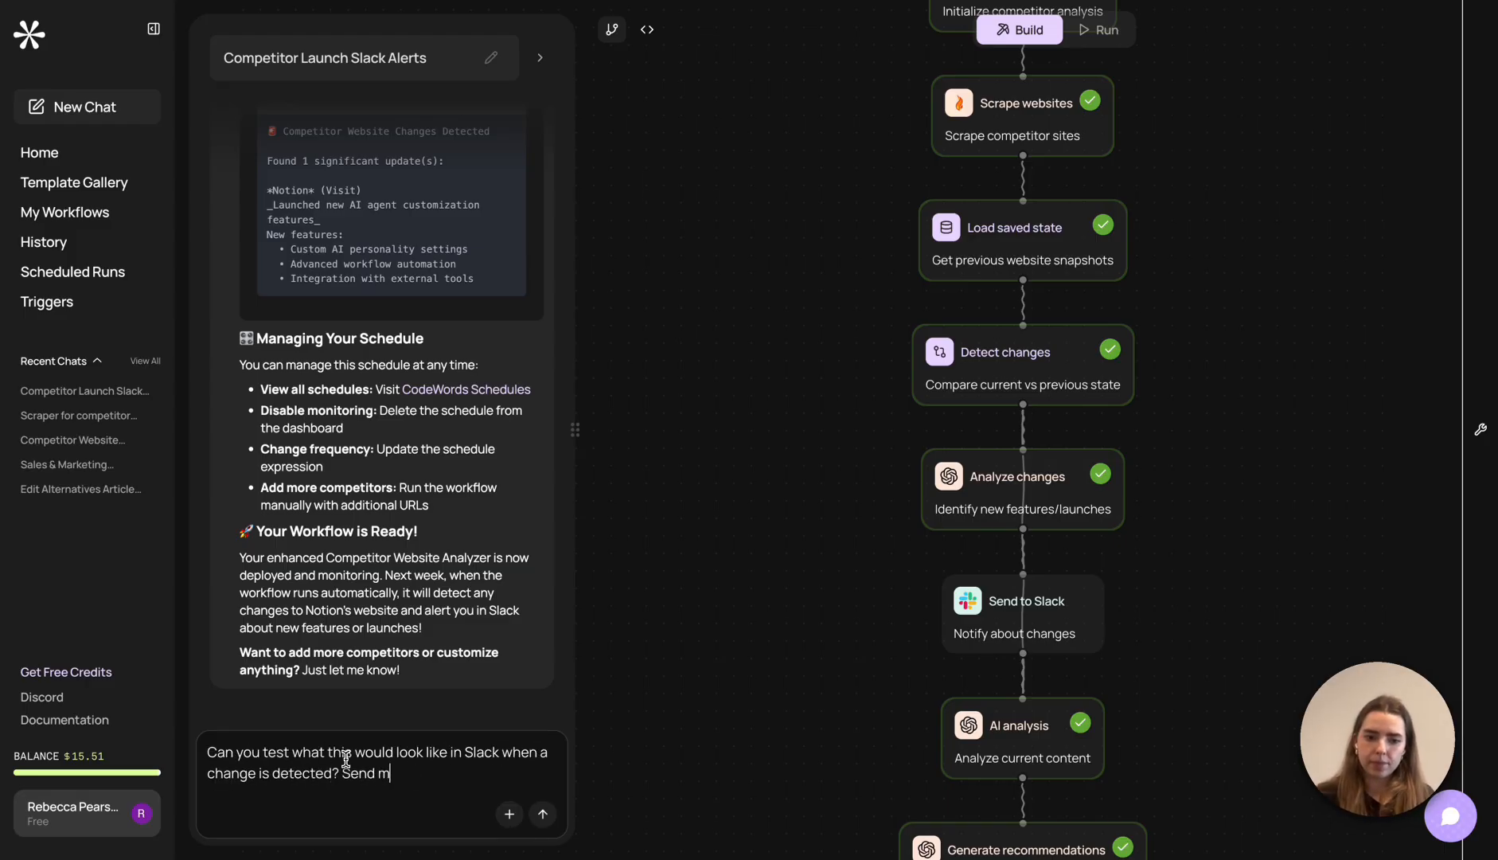
pyautogui.write('e a test message')
pyautogui.press('Return')
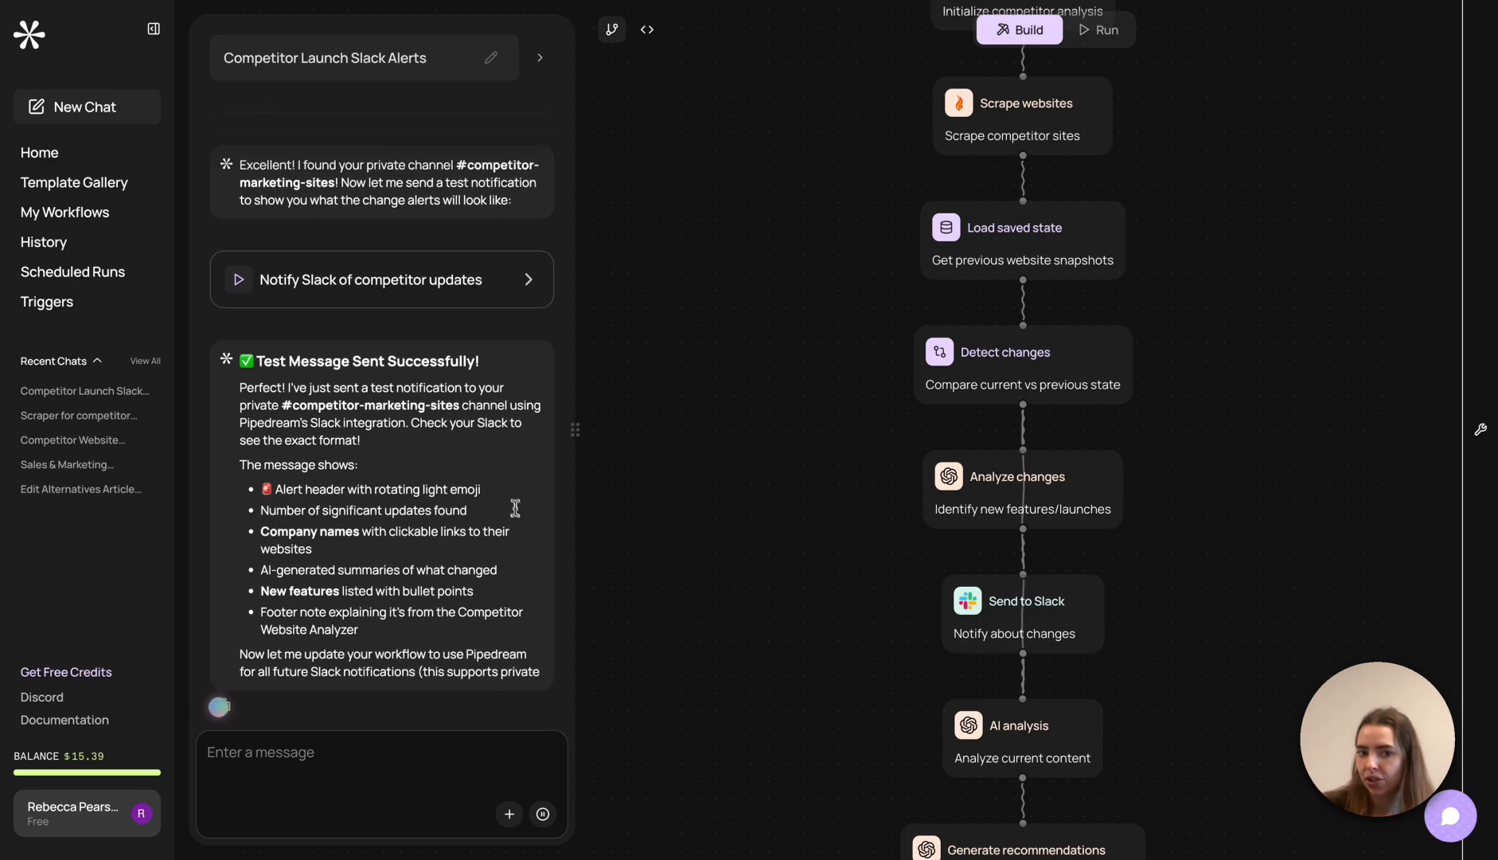
# Check the test notification in Slack, then review the start of the workflow graph in CodeWords.
pyautogui.hotkey('ctrl', 'Right')
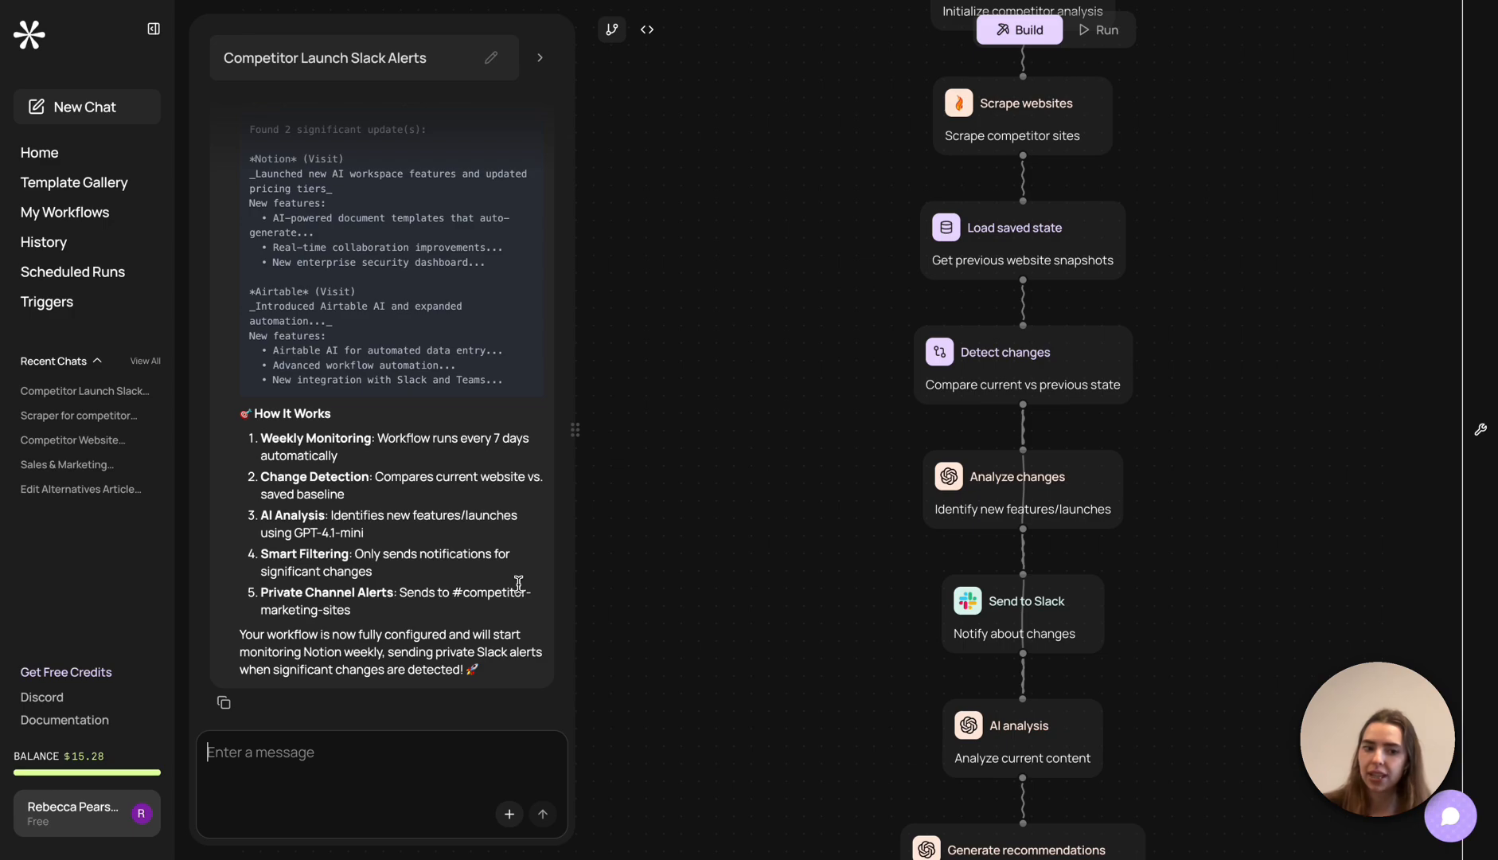
pyautogui.moveTo(850, 114); pyautogui.dragTo(835, 328)
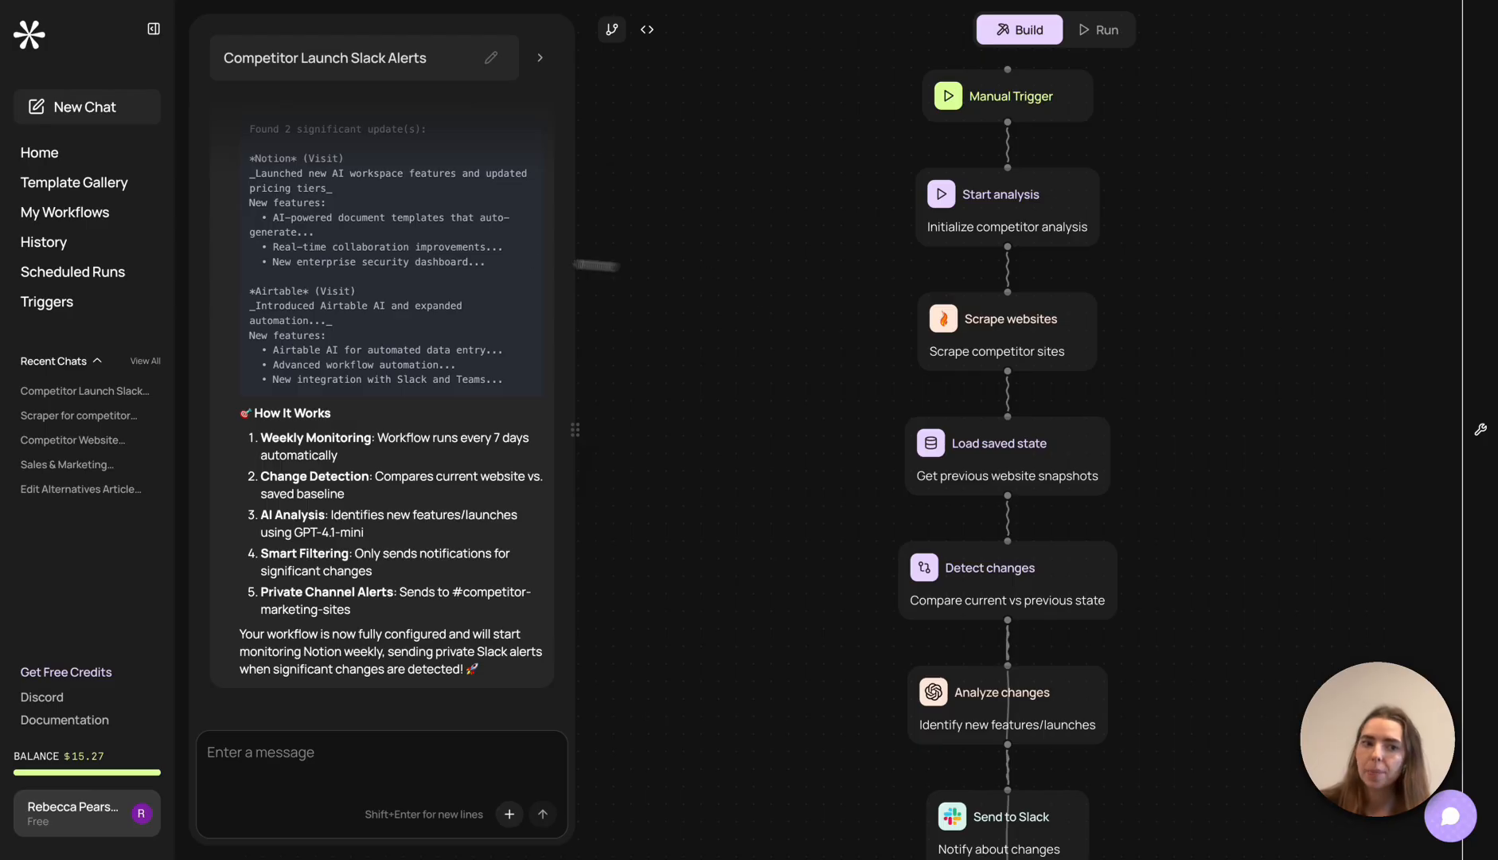